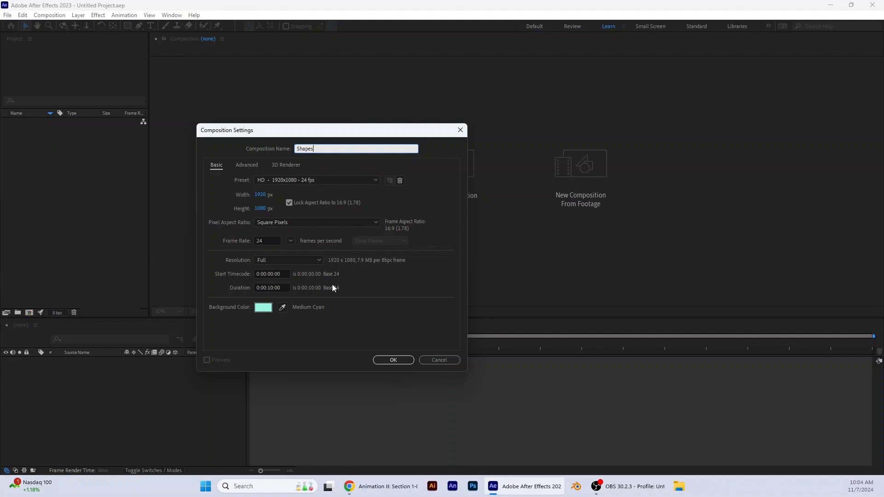
Step: Set the background color of the Shapes composition to white and create the composition
left_click(263, 307)
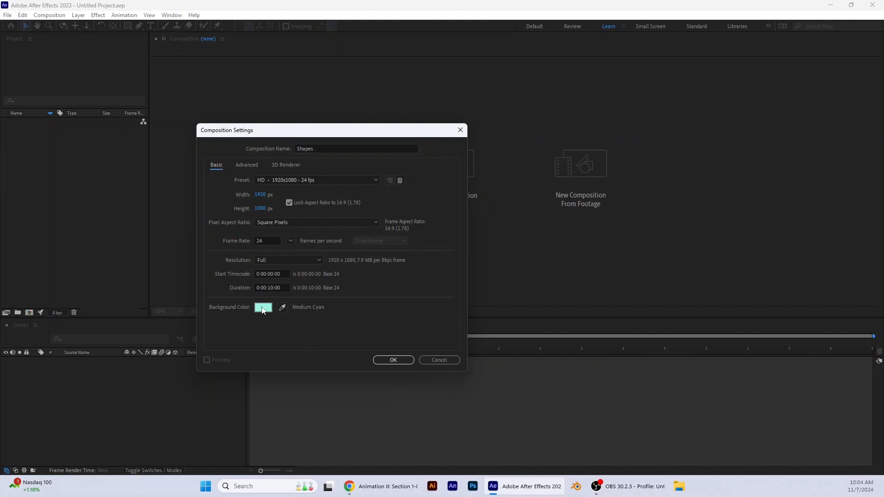
left_click_drag(267, 202, 207, 198)
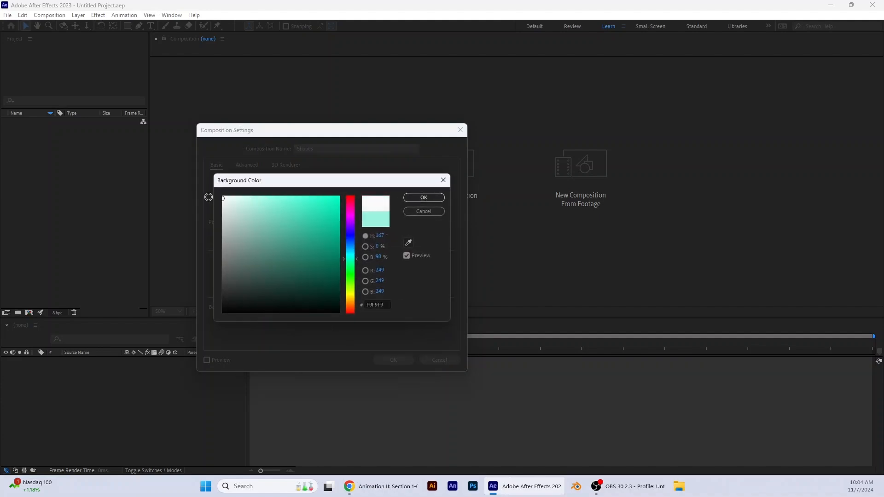
left_click(423, 197)
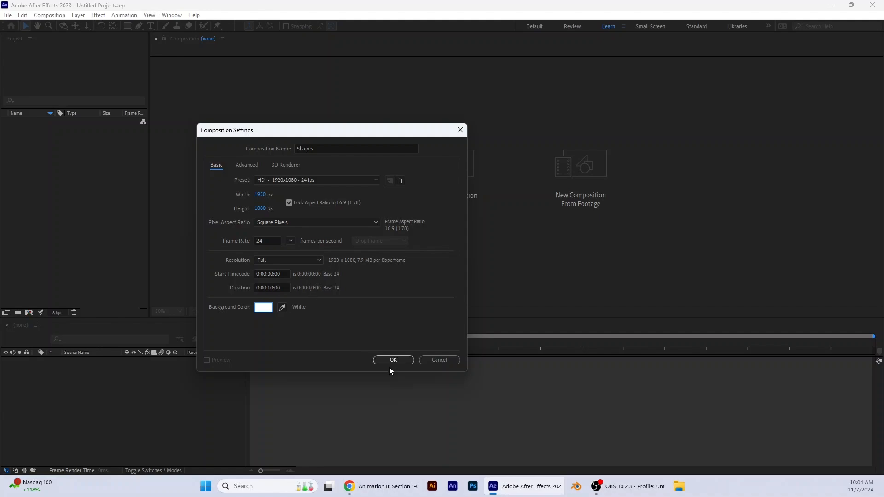
left_click(399, 360)
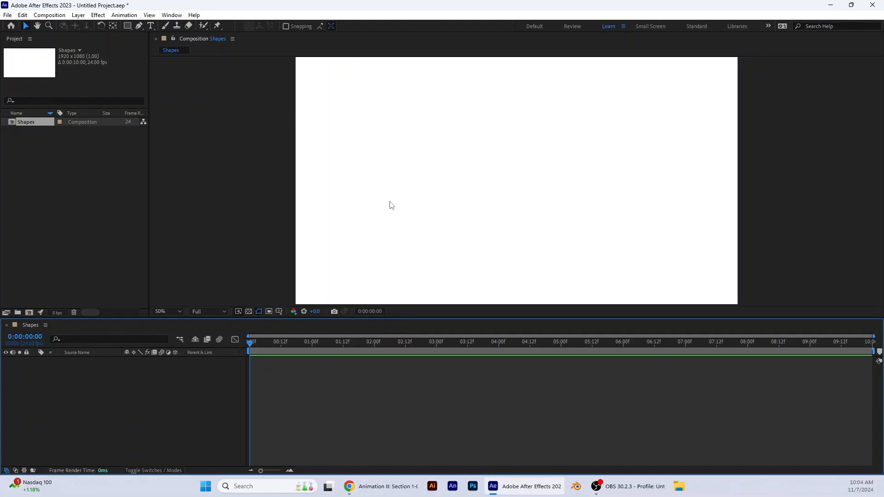
Step: Draw a red polygon with the Polygon tool near the canvas's upper-left corner and move it fully inside the frame
left_click(128, 25)
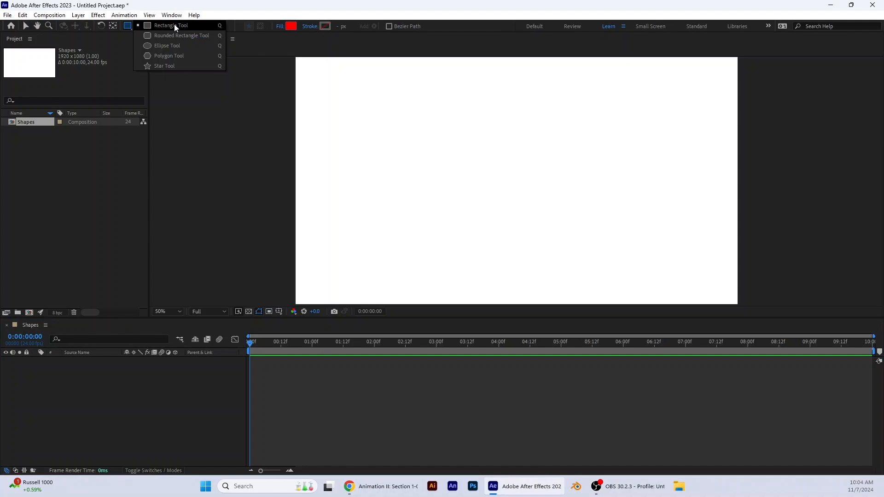
left_click(182, 57)
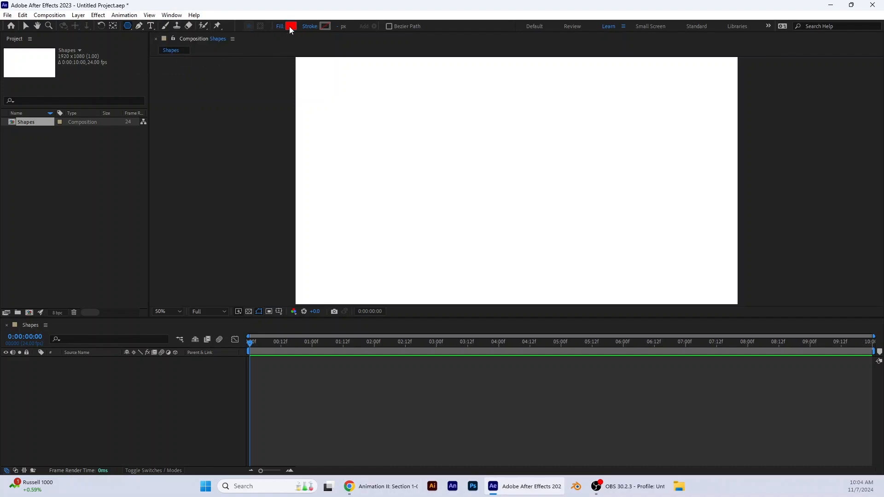
left_click_drag(331, 87, 362, 118)
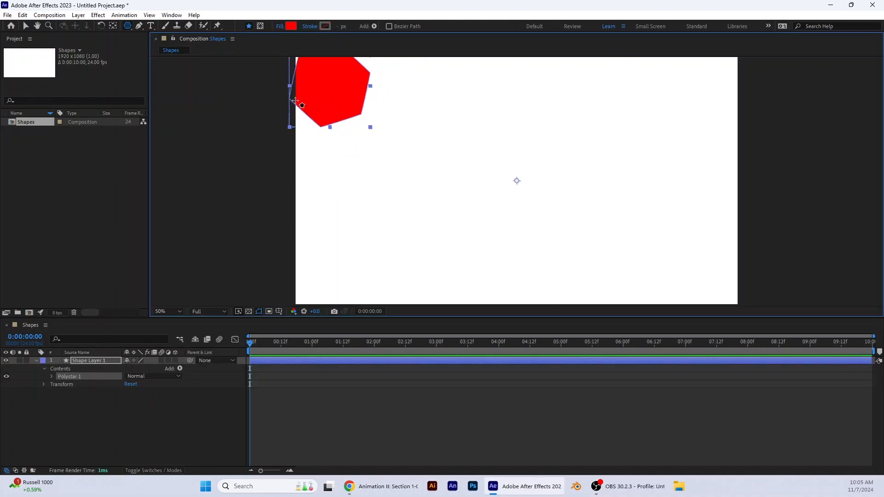
left_click(26, 26)
left_click_drag(340, 95, 390, 139)
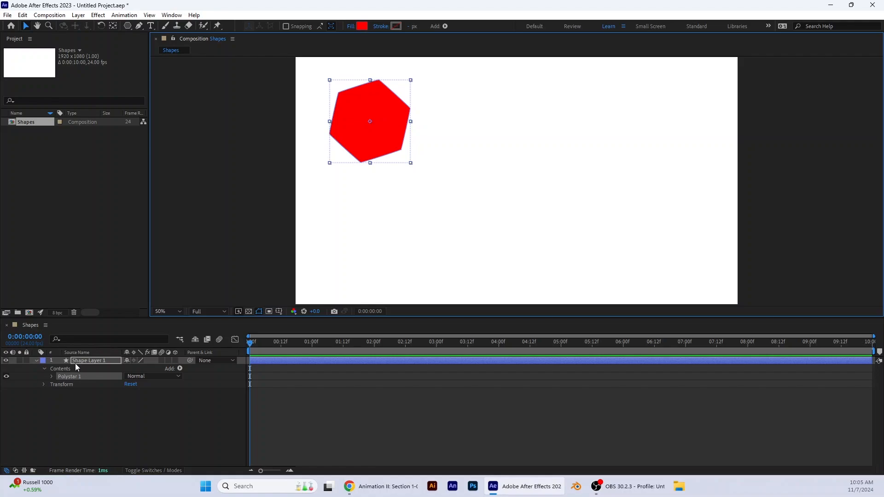
Step: Examine the polygon's path, stroke, fill and blending mode options, and expand the shape layer's transform properties
left_click(52, 377)
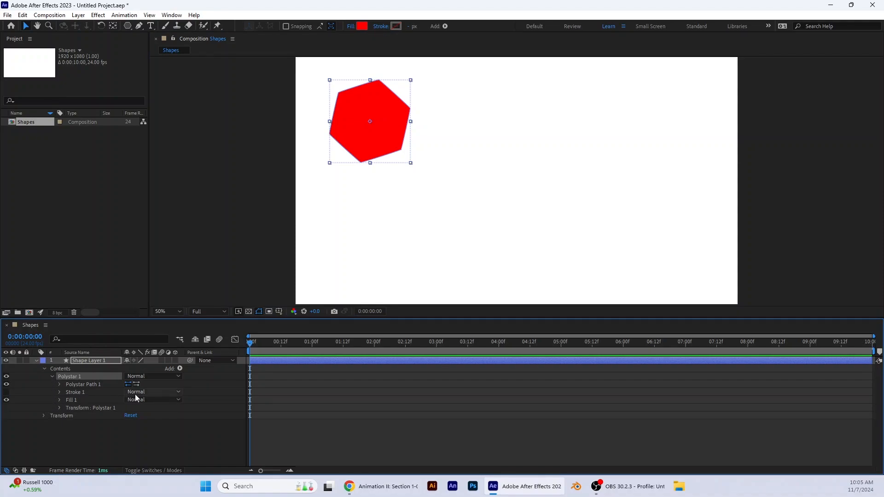
left_click(148, 394)
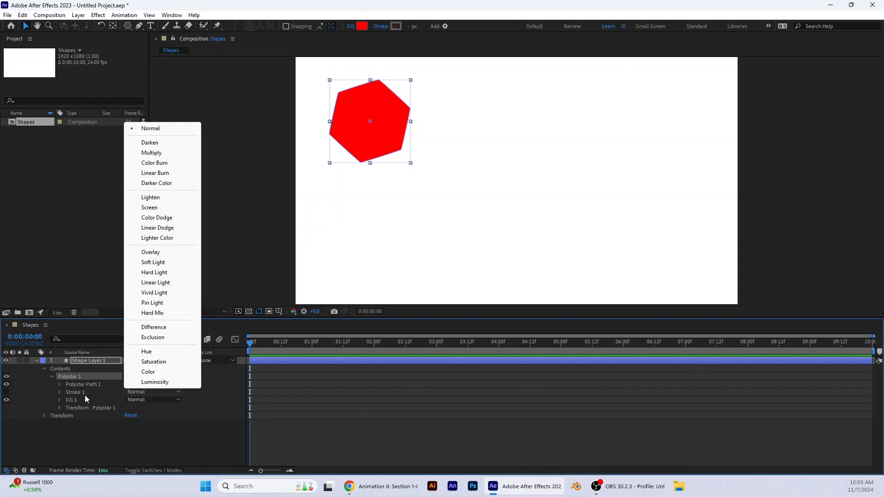
left_click(59, 377)
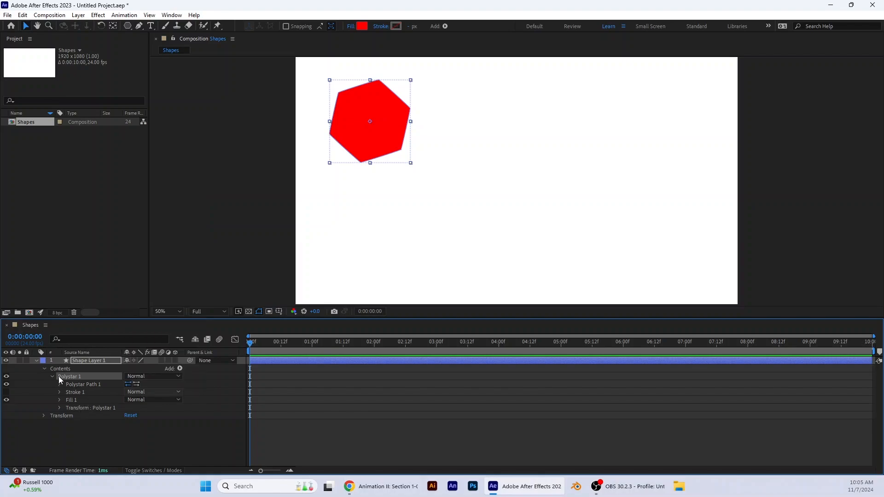
left_click(44, 416)
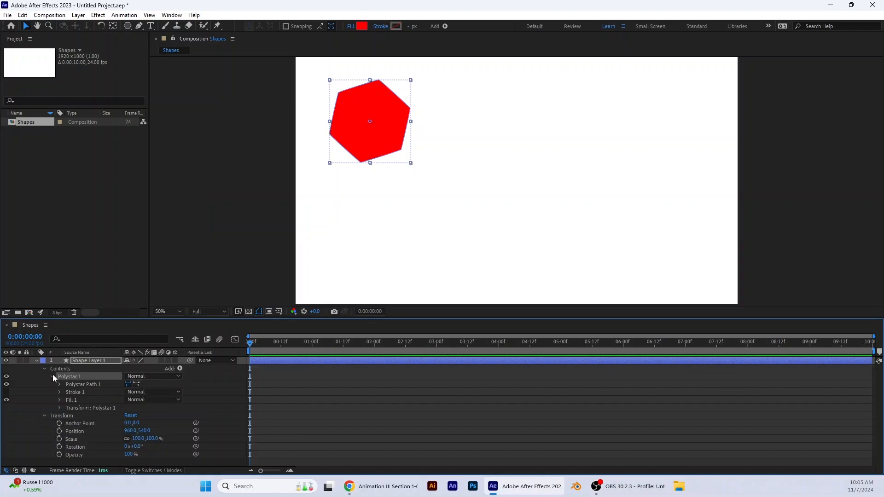
left_click(150, 377)
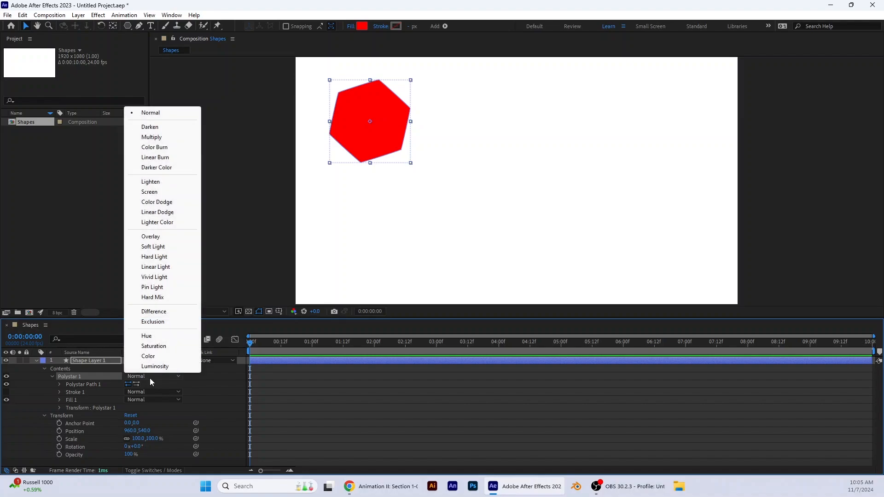
left_click(53, 376)
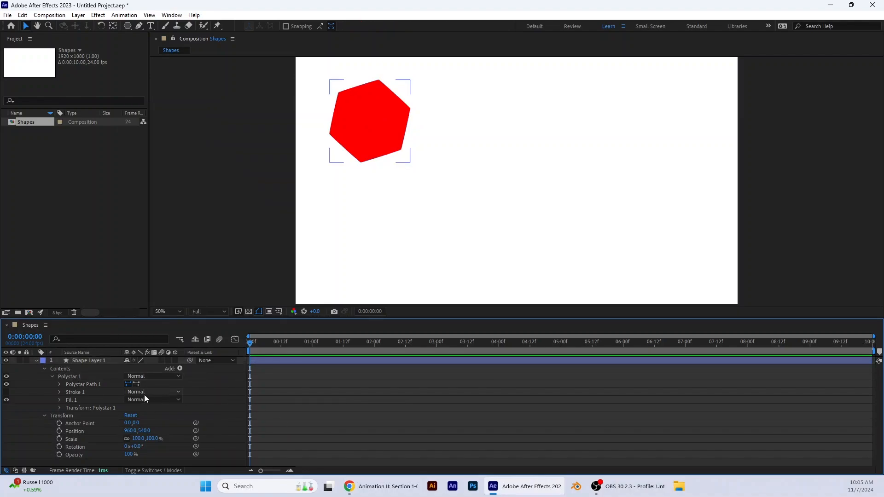
left_click(52, 377)
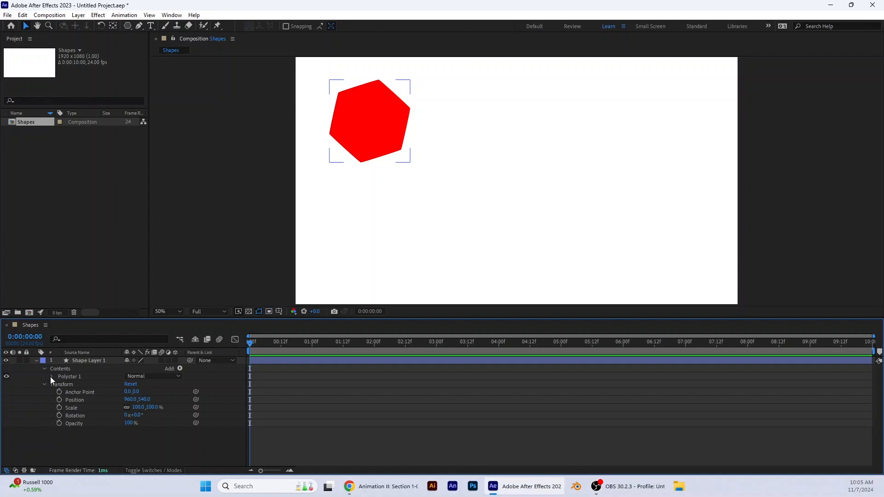
left_click(52, 377)
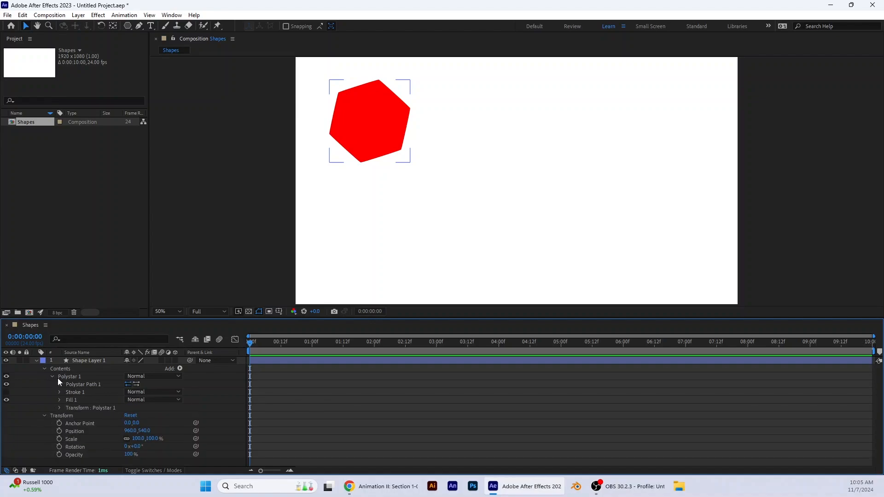
left_click(52, 376)
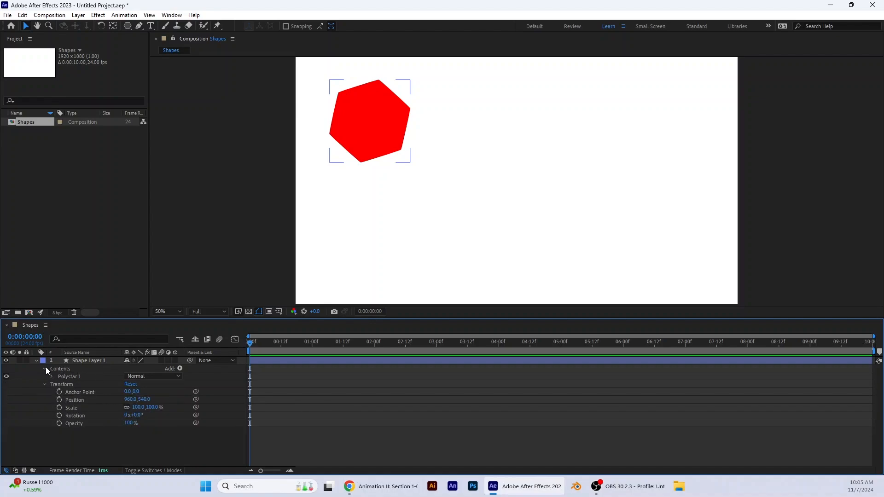
left_click(45, 369)
left_click(46, 368)
left_click(305, 351)
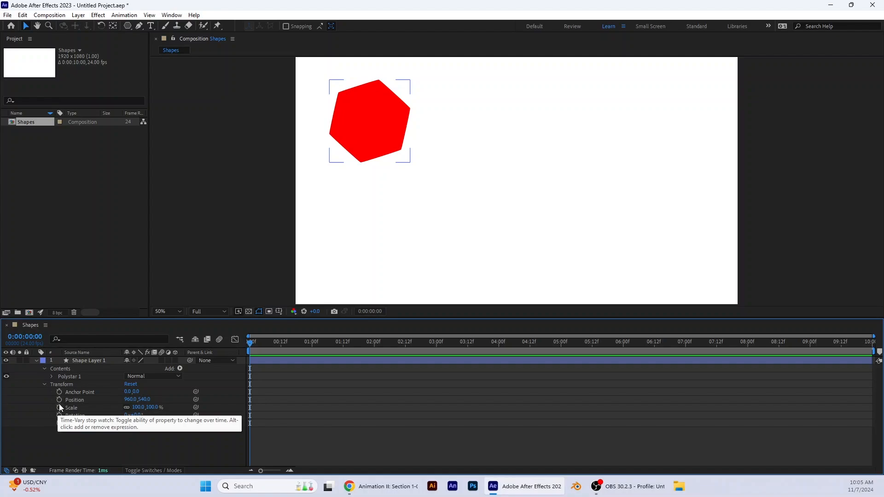
Step: Enable keyframing for the shape layer's Position, Scale, Rotation and Opacity at 0:00:00:00
left_click(59, 400)
left_click(59, 409)
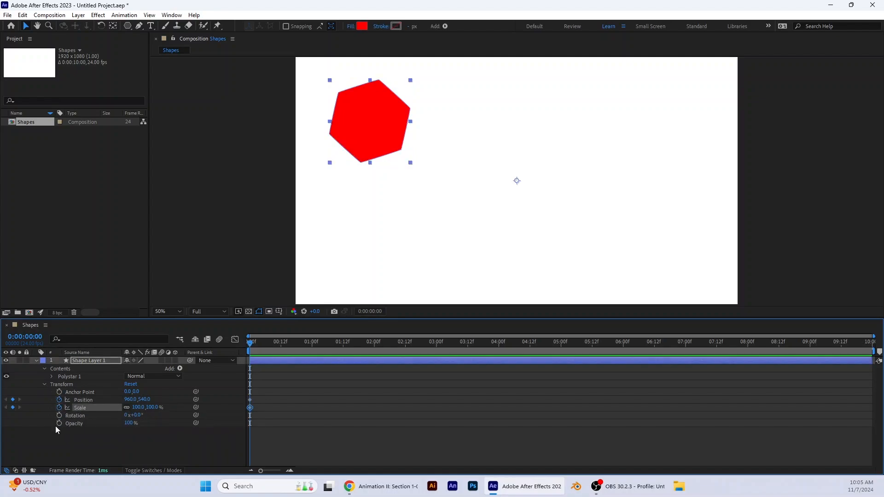
left_click(60, 415)
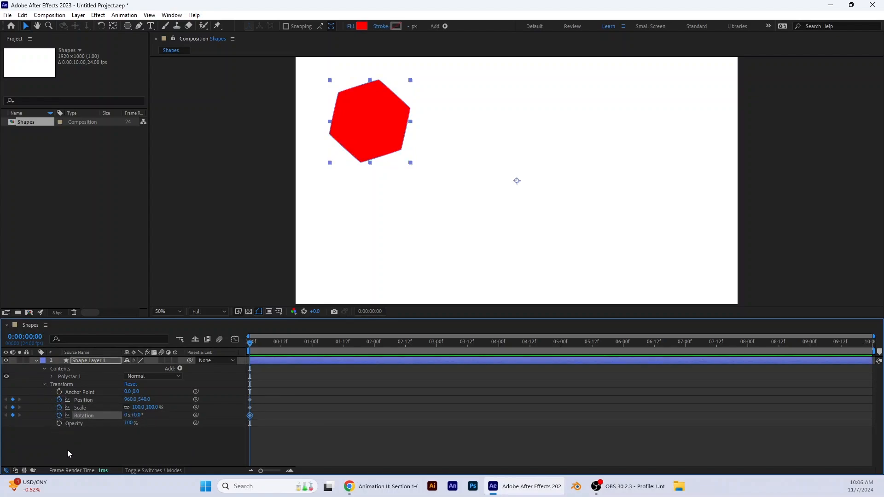
left_click(58, 424)
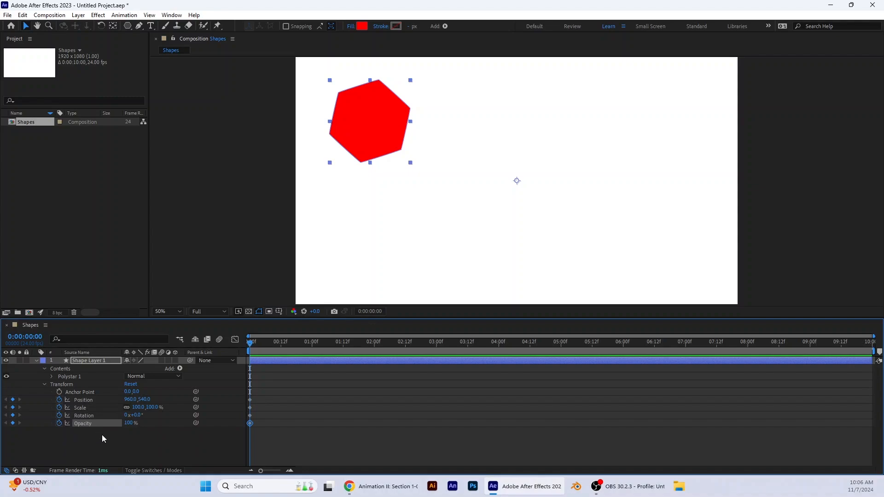
Step: Set the polygon path's Points to 3 and enable keyframing for Points at 0:00:00:00
left_click(45, 369)
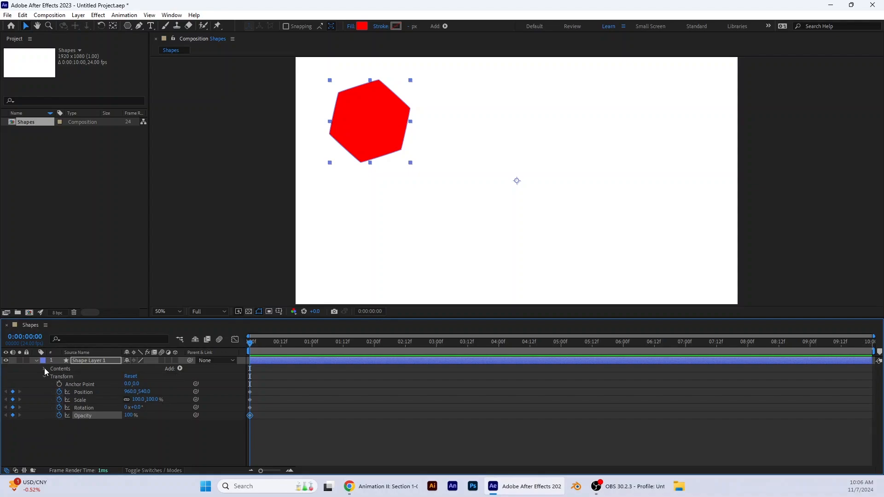
left_click(45, 369)
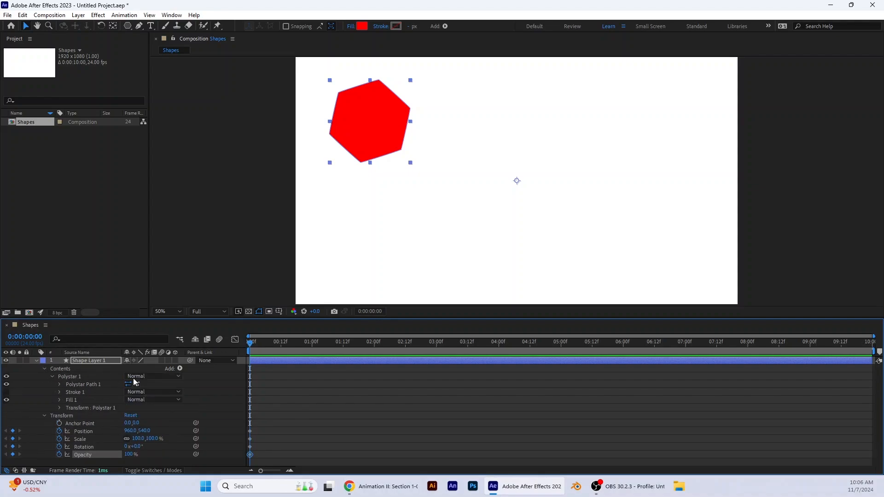
left_click(165, 377)
left_click(204, 379)
left_click(60, 385)
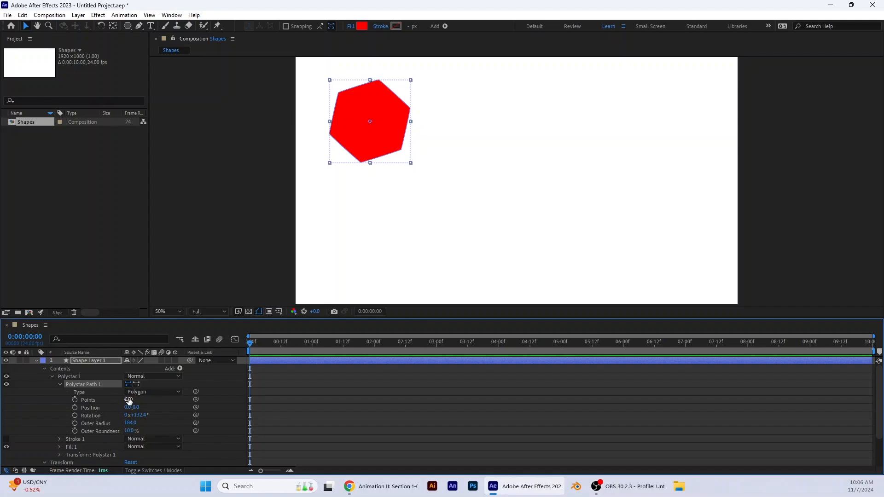
type("3")
key("Return")
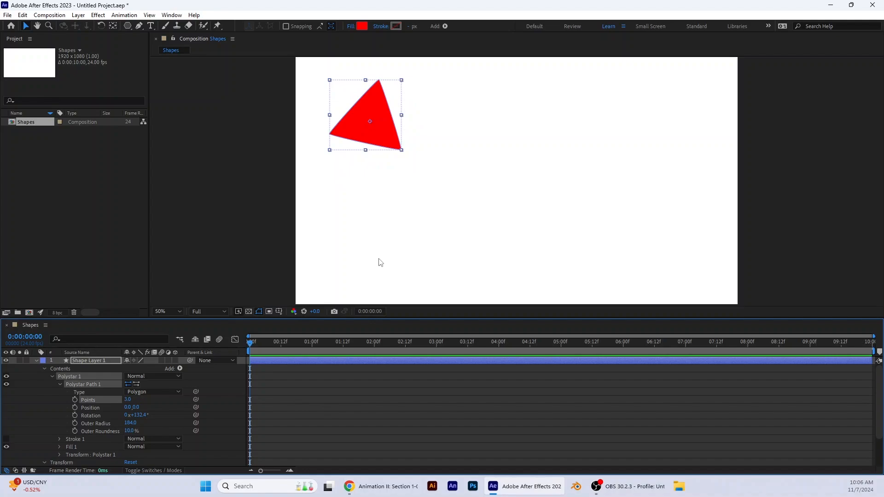
left_click(75, 401)
scroll(158, 407, "down", 1)
scroll(158, 408, "down", 1)
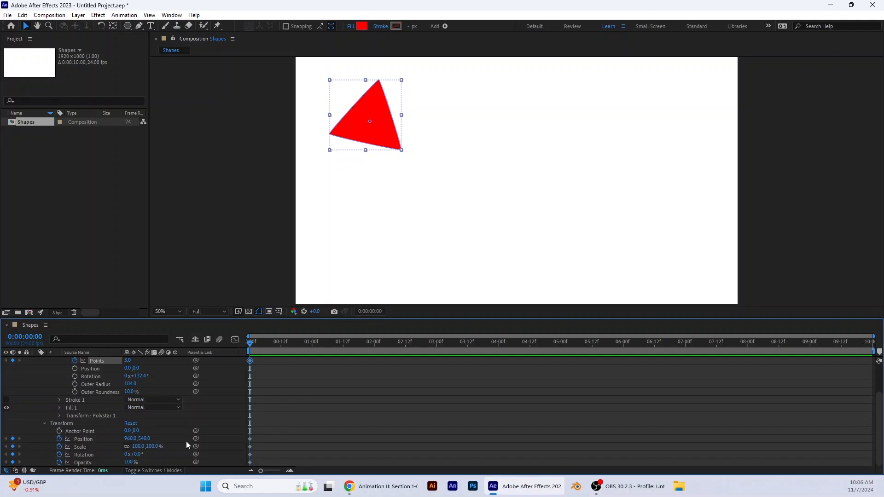
scroll(158, 408, "up", 2)
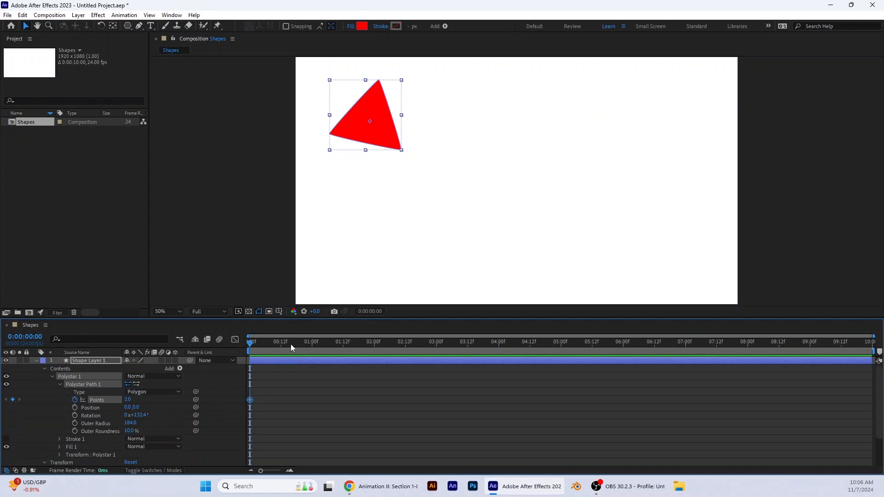
Step: Add a Points keyframe with a value of 4 at 0:00:00:12
left_click_drag(253, 346, 281, 347)
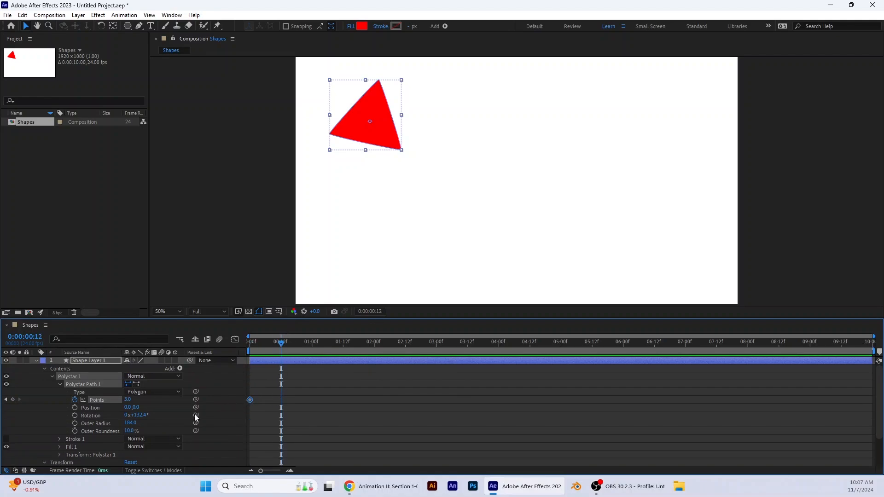
left_click(126, 400)
type("4")
key("Return")
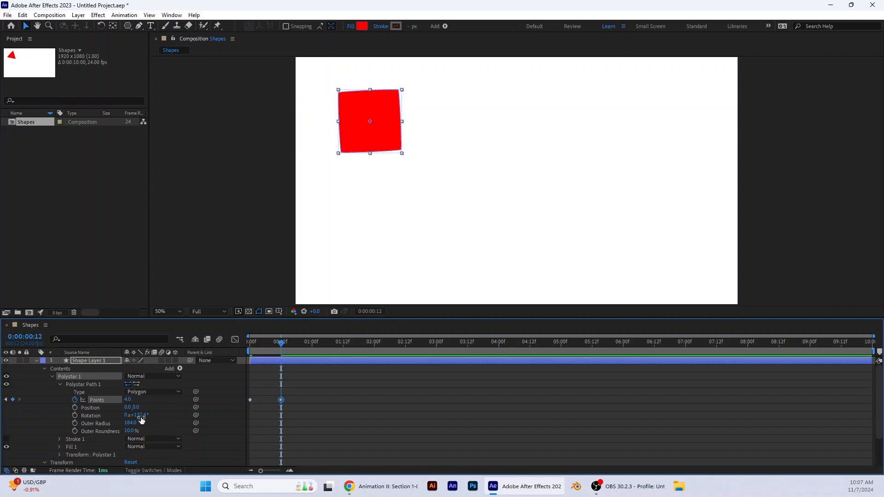
Step: At 0:00:00:12, set the layer's Position to 1452, 799, Scale to 139%, Rotation to -21°, and the polygon path's Rotation to 129.4°
scroll(143, 423, "down", 2)
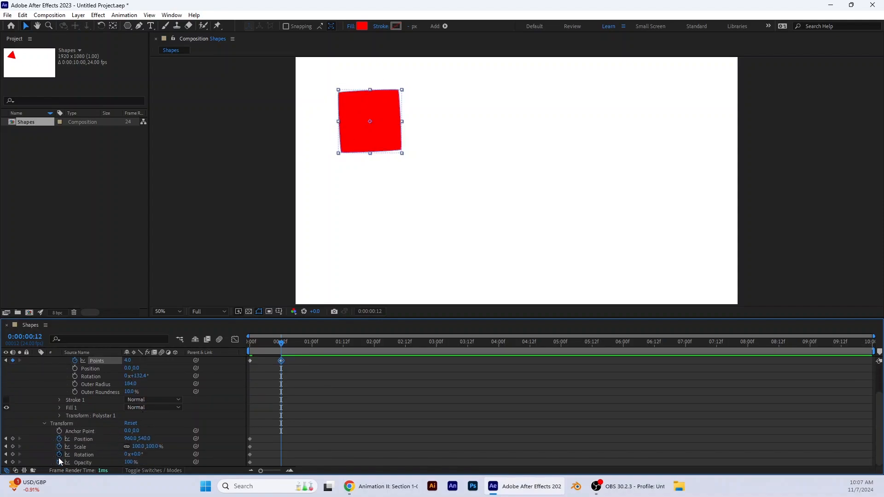
left_click_drag(130, 438, 162, 438)
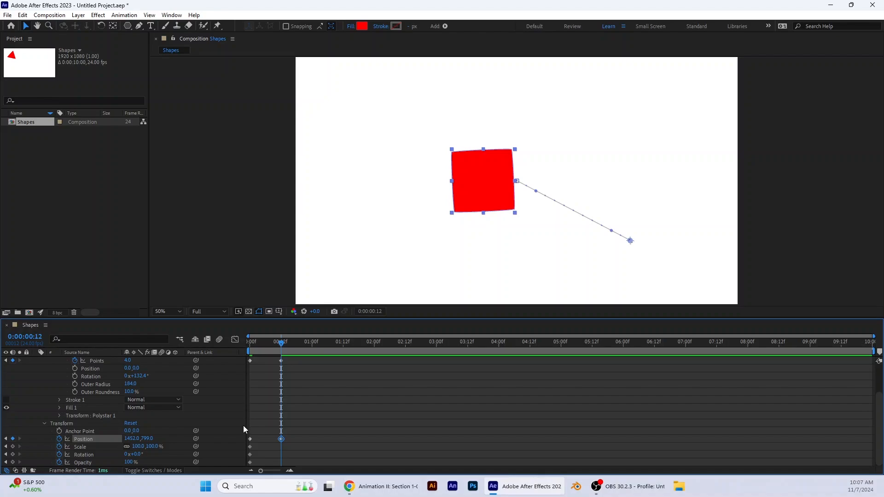
left_click(145, 447)
left_click_drag(145, 446, 128, 455)
left_click_drag(131, 376, 130, 376)
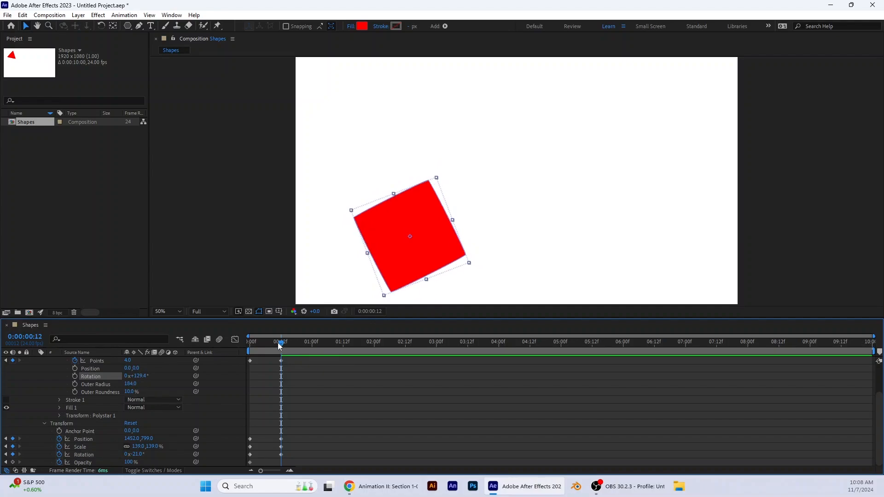
Step: Preview the triangle-to-square animation from the start of the composition
key("Home")
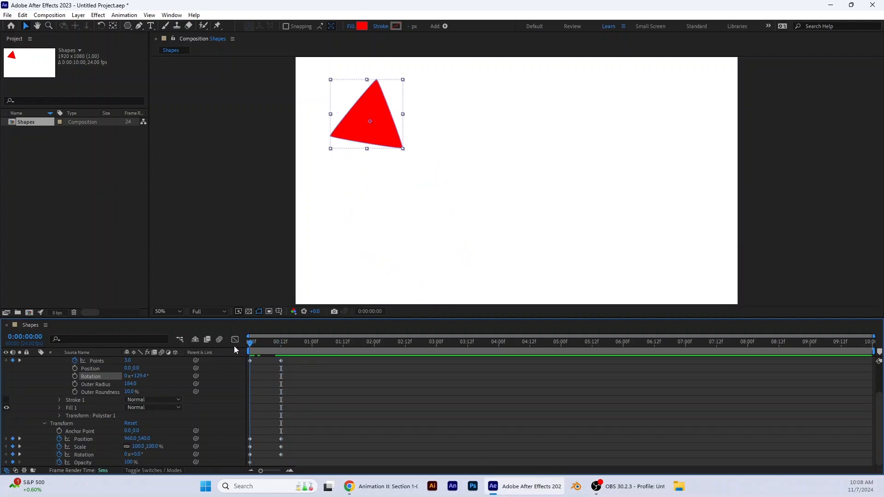
left_click_drag(250, 343, 243, 378)
key("space")
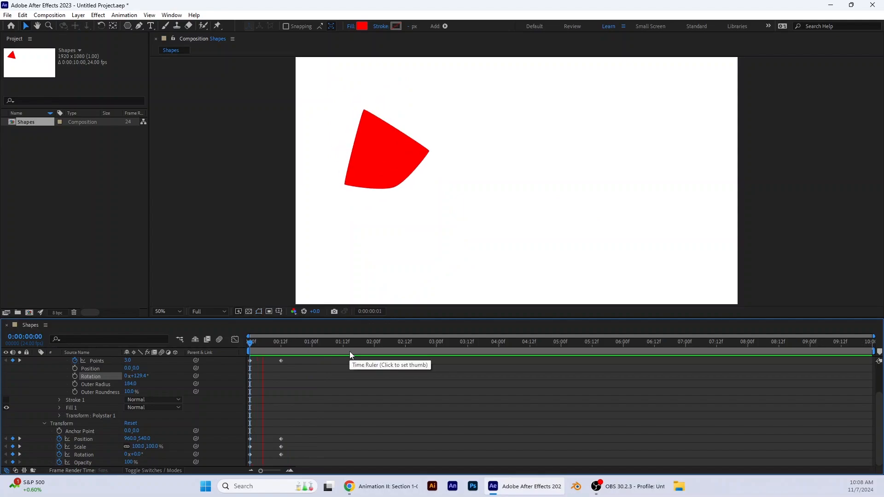
key("space")
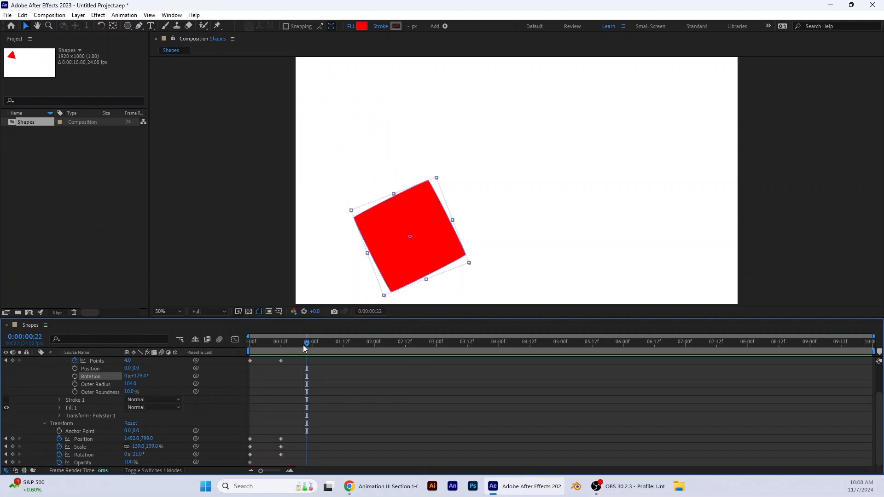
Step: Enable keyframing for the polygon's Fill 1 Color at 0:00:00:00
mouse_move(312, 347)
left_mouse_down()
mouse_move(330, 348)
mouse_move(279, 363)
mouse_move(288, 351)
mouse_move(322, 349)
mouse_move(312, 352)
left_mouse_up()
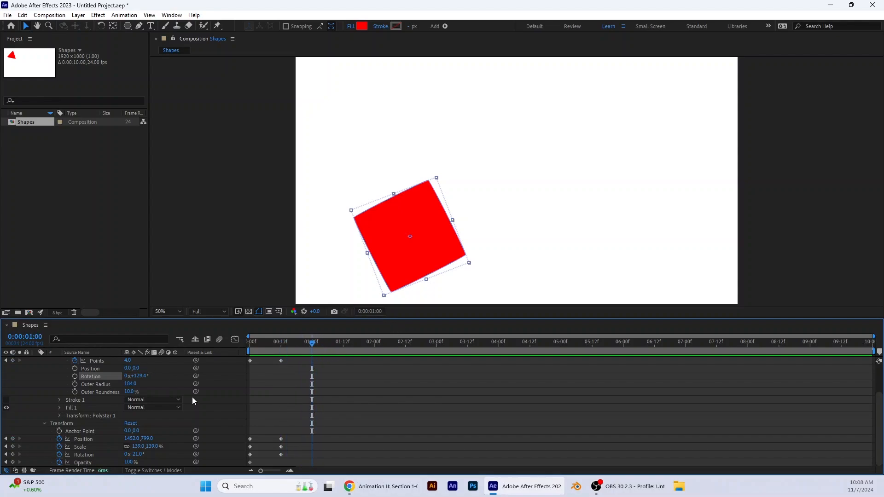
scroll(192, 397, "up", 2)
left_click_drag(314, 346, 240, 361)
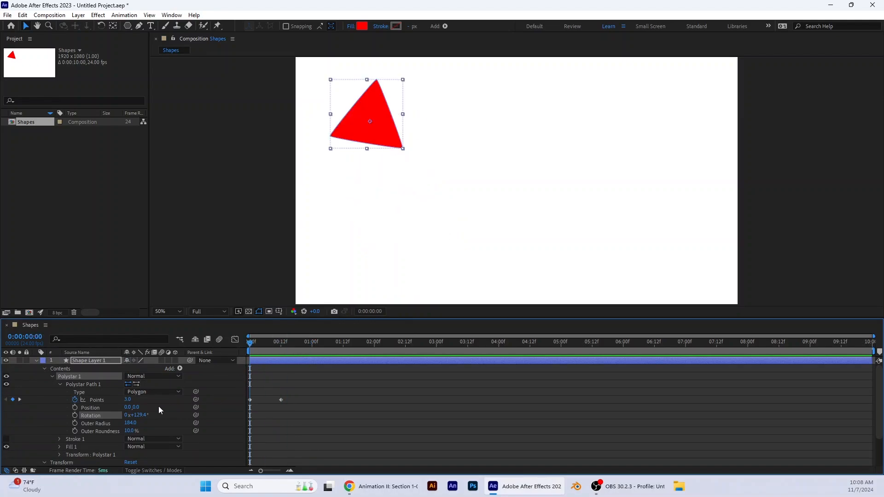
left_click(60, 447)
scroll(73, 438, "down", 2)
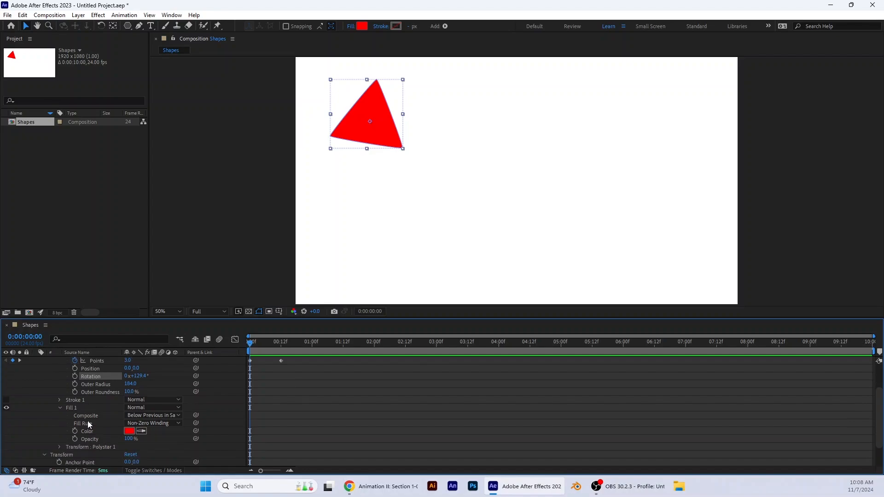
left_click(77, 431)
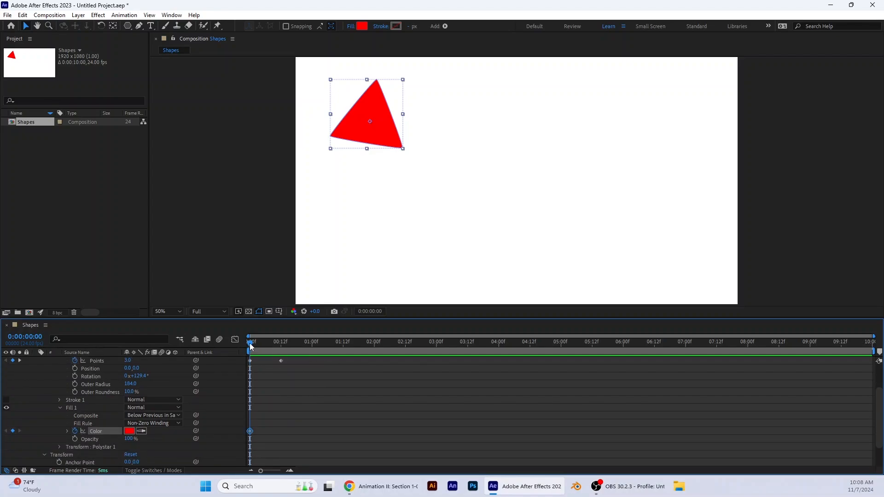
Step: Add a fill Color keyframe at 0:00:00:12 with the orange FF9600
key("Page_Down")
left_click_drag(258, 349, 282, 358)
left_click(129, 431)
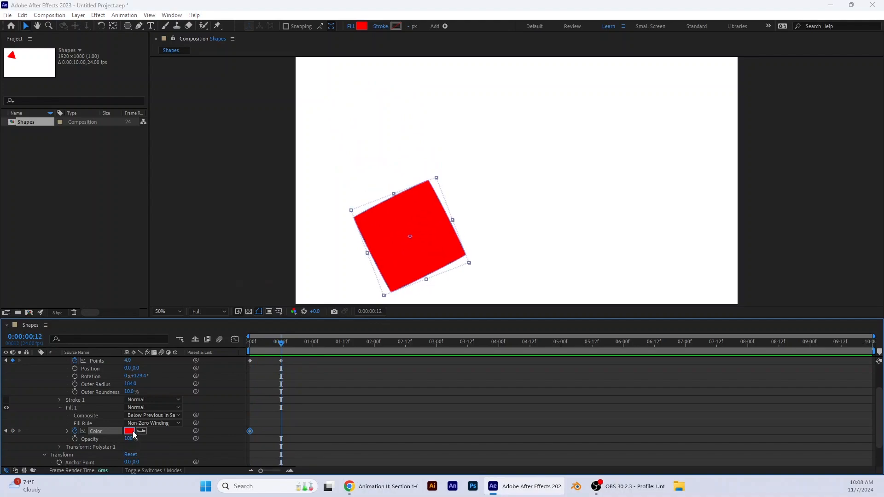
left_click(350, 301)
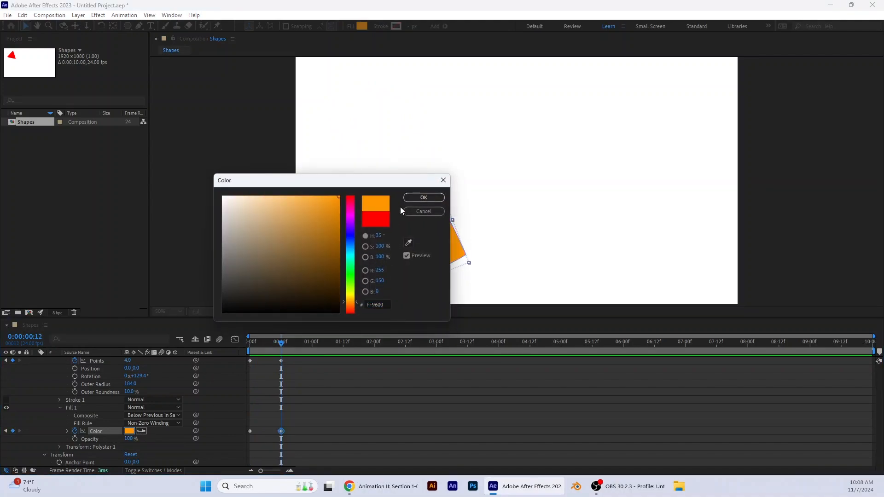
left_click(424, 197)
Step: Add a fill Color keyframe at 0:00:01:00 with the yellow FFEA00
left_click_drag(289, 344, 313, 350)
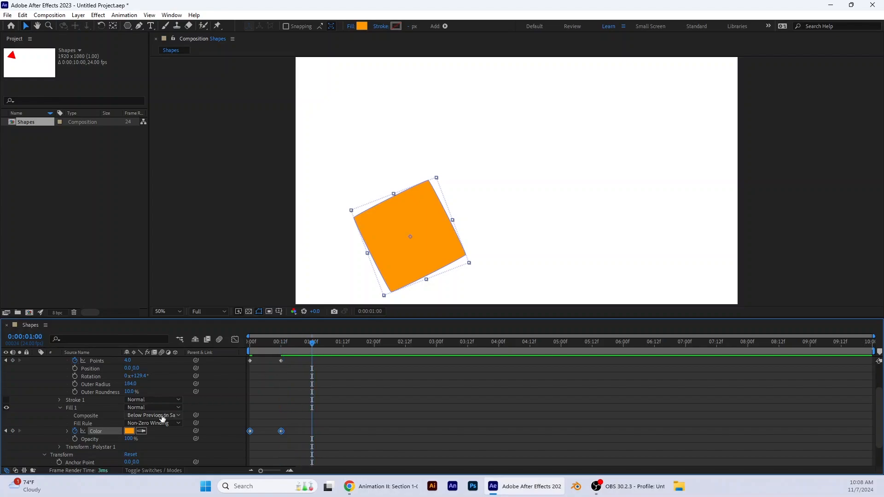
left_click(129, 431)
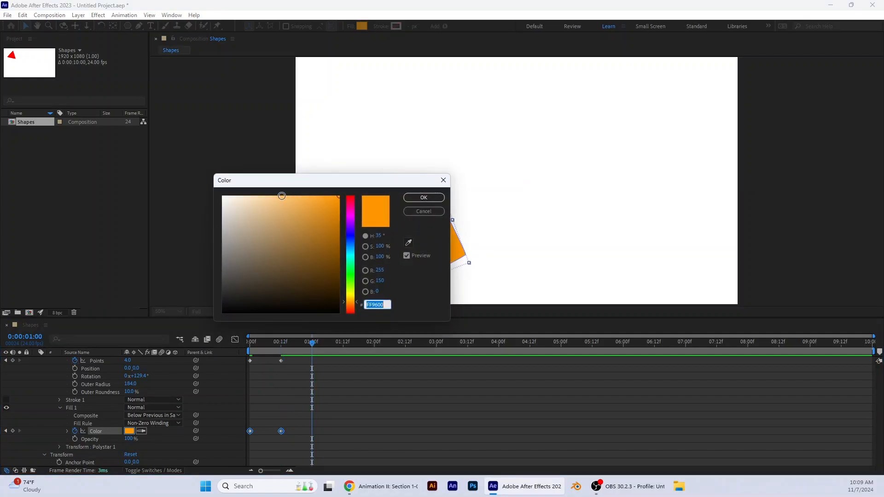
left_click(351, 296)
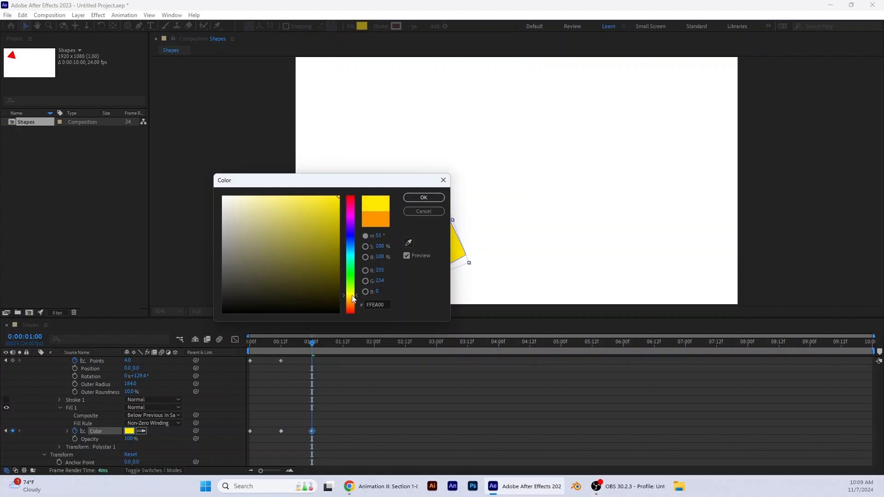
left_click(423, 196)
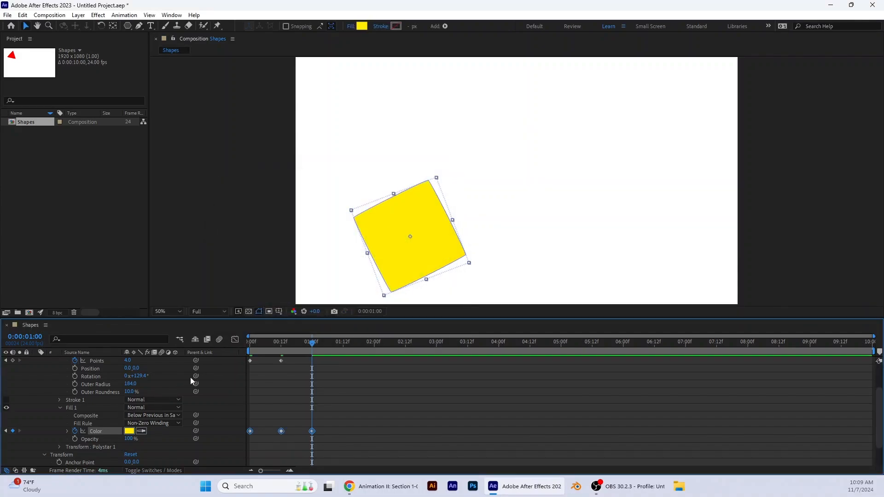
Step: Add a Points keyframe with a value of 5 at 0:00:01:00
scroll(161, 382, "up", 2)
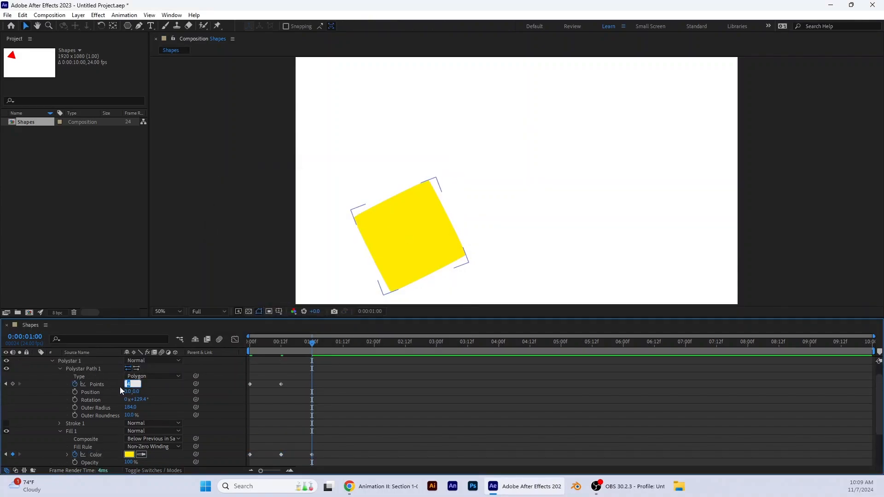
type("5")
key("Return")
Step: At 0:00:01:00, set the layer's Position to 1634, 423, Scale to 84% and Rotation to -33°
scroll(167, 405, "down", 1)
scroll(167, 405, "down", 1)
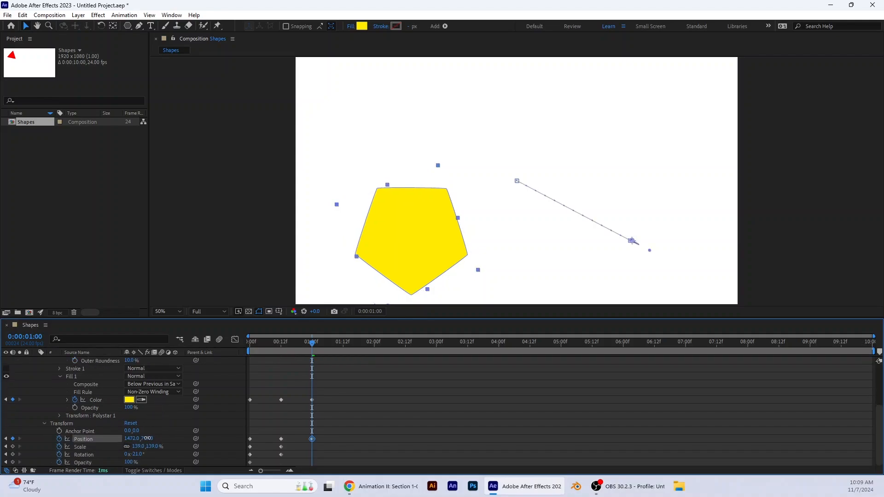
mouse_move(137, 440)
left_mouse_down()
mouse_move(167, 451)
mouse_move(140, 439)
mouse_move(100, 440)
mouse_move(139, 449)
mouse_move(119, 455)
mouse_move(122, 444)
left_mouse_up()
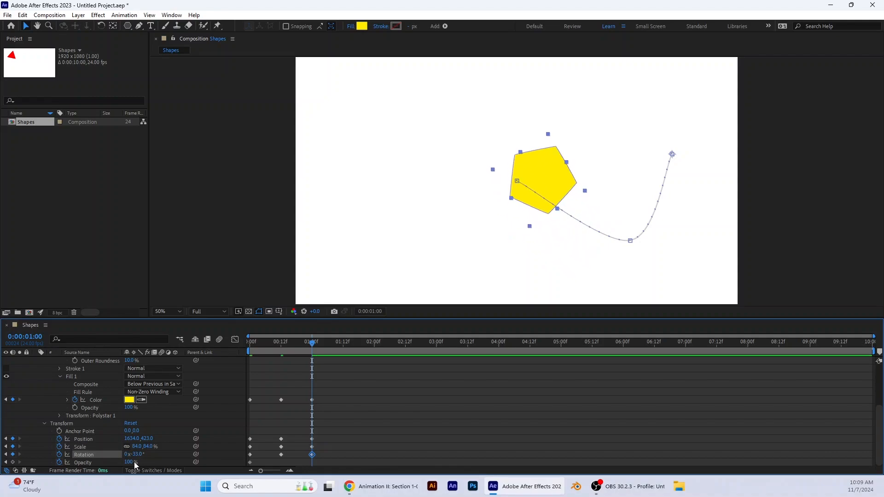
Step: Preview the triangle-to-pentagon animation from the start of the composition
left_click_drag(313, 343, 211, 352)
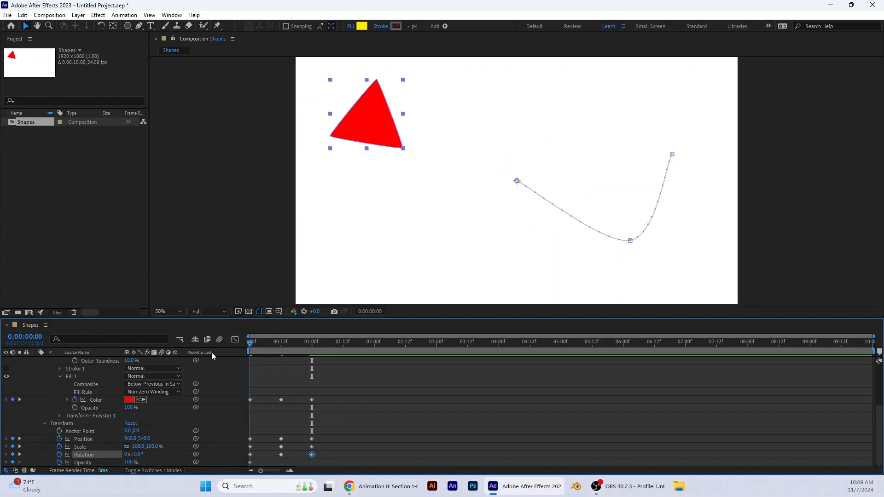
key("space")
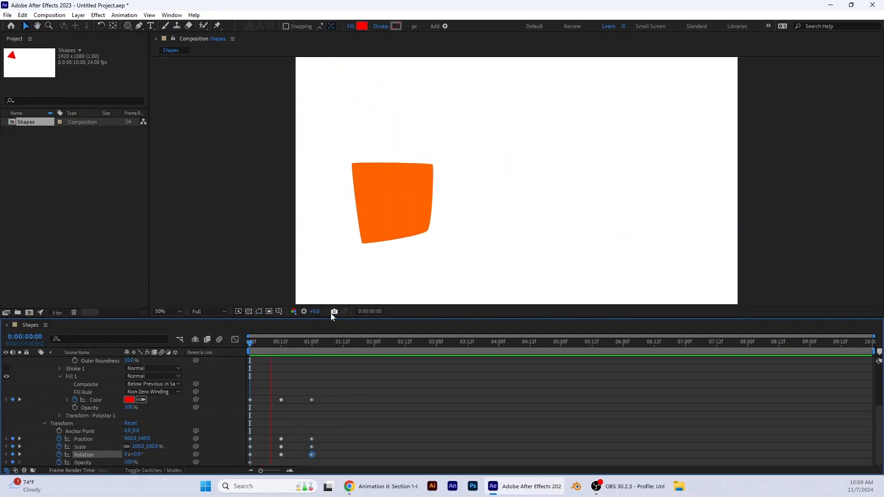
key("space")
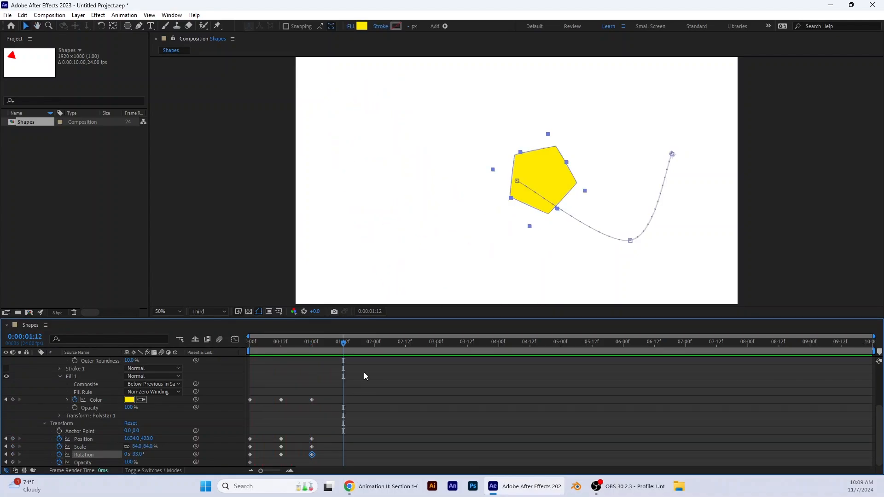
Step: Add a fill Color keyframe at 0:00:01:12 with the green 24FF00
left_click(128, 400)
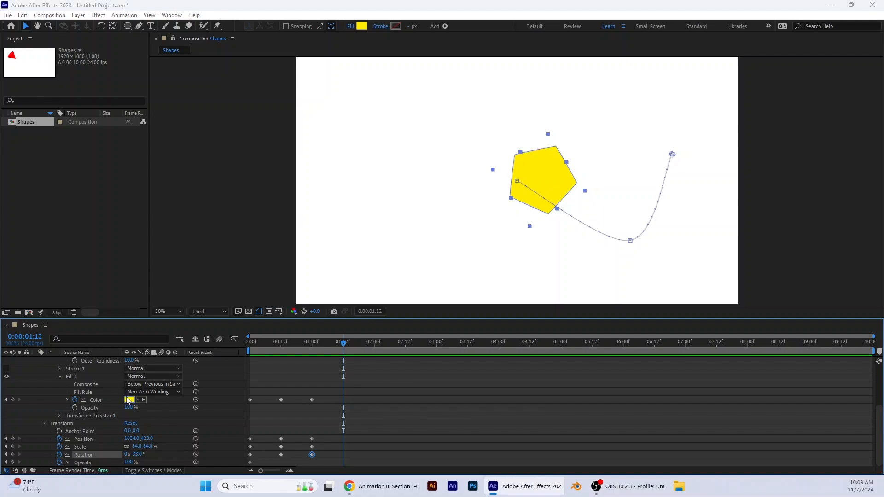
left_click(354, 276)
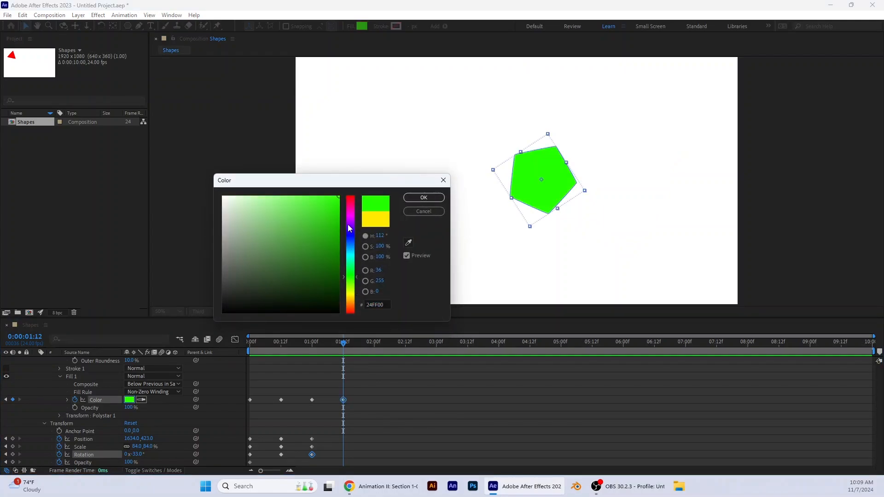
left_click(424, 198)
Step: Add a Points keyframe with a value of 6 at 0:00:01:12
scroll(133, 383, "up", 2)
scroll(134, 383, "up", 1)
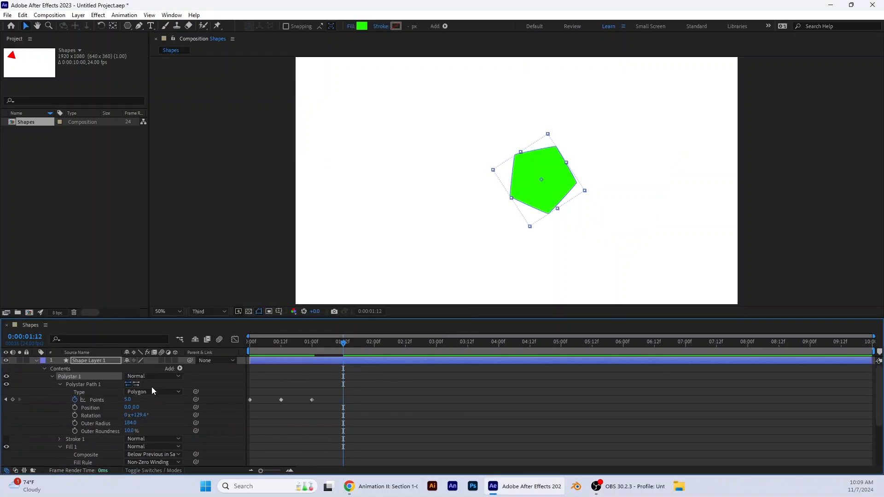
left_click(127, 399)
key("Return")
Step: At 0:00:01:12, set the layer's Position to 1634, -170, Scale to 91% and Rotation to -98°
scroll(154, 407, "down", 3)
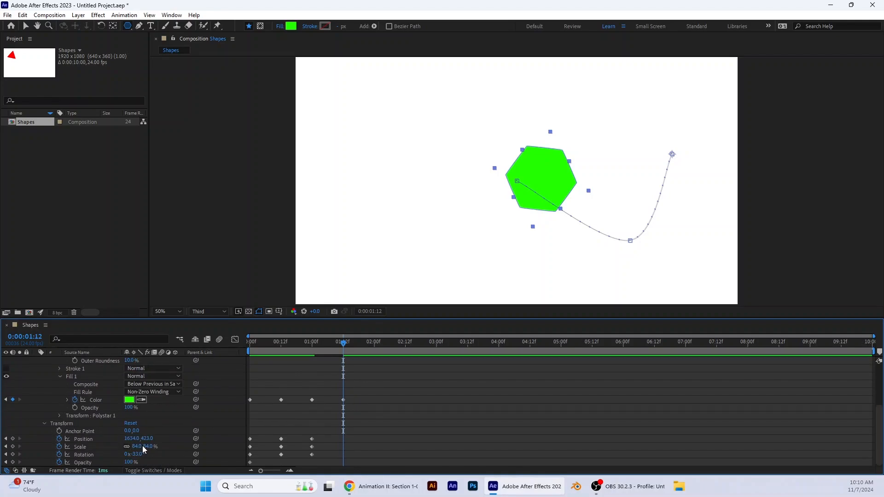
left_click_drag(137, 455, 52, 443)
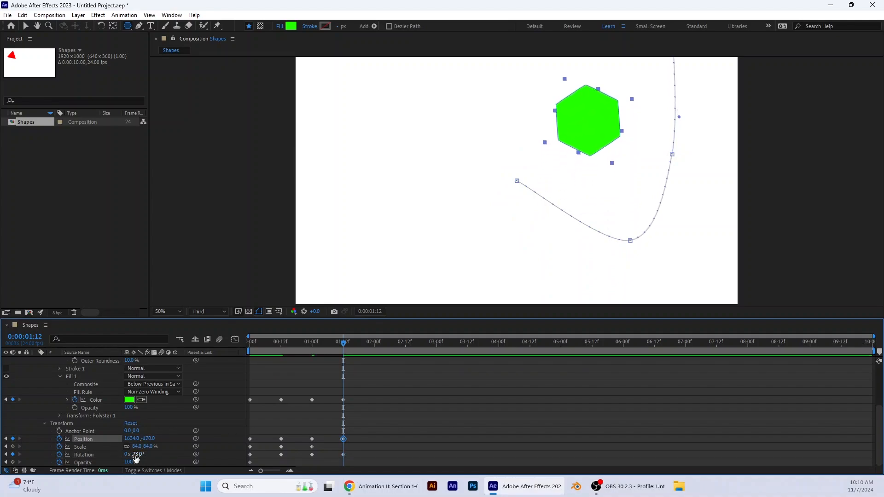
left_click_drag(145, 447, 85, 454)
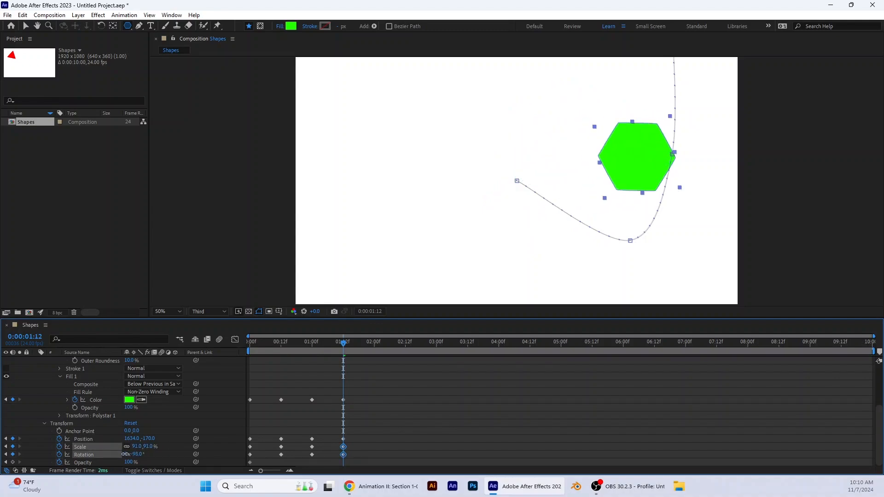
Step: Preview the triangle-to-hexagon animation from the start of the composition
left_click_drag(325, 347, 244, 353)
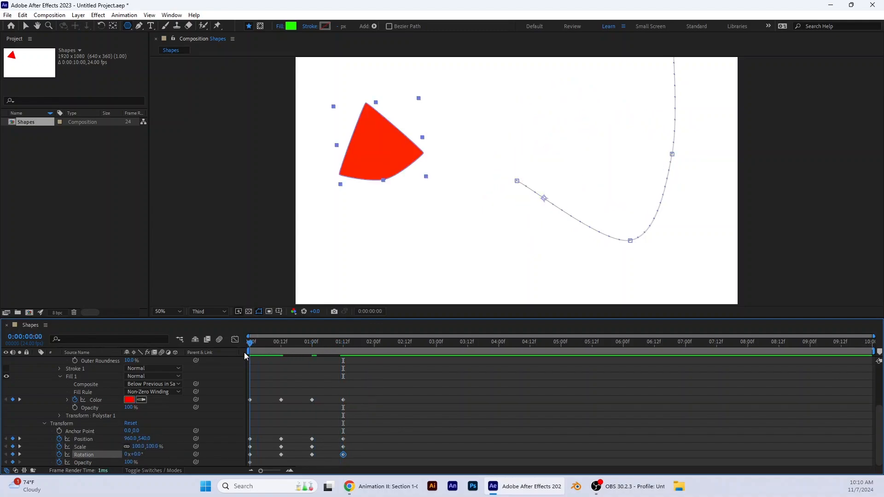
key("space")
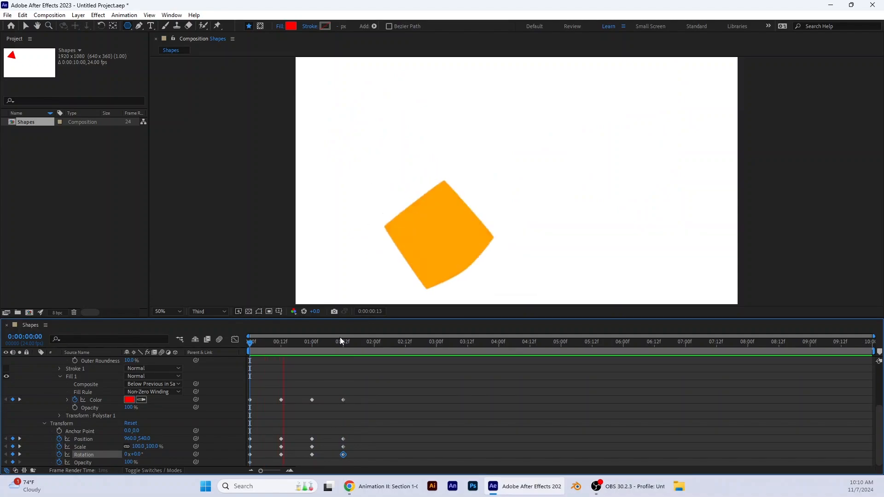
key("space")
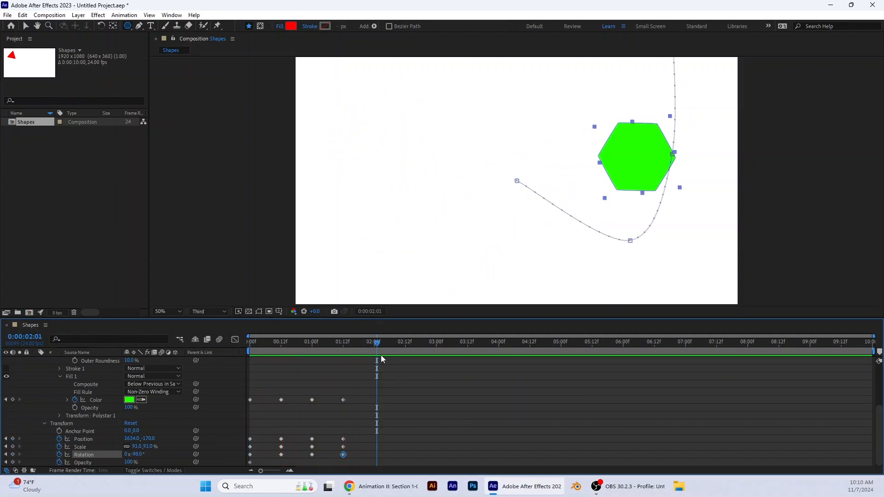
Step: Add a Points keyframe with a value of 7 at 0:00:02:00
left_click_drag(377, 344, 375, 345)
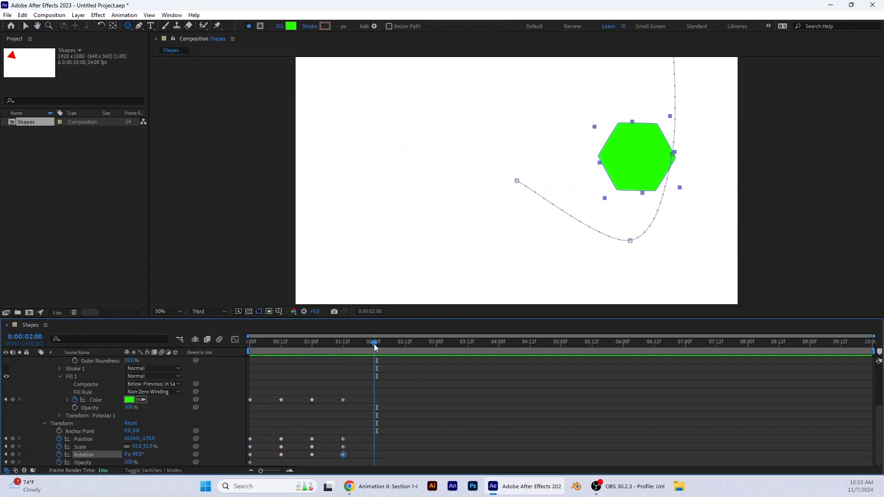
scroll(151, 377, "up", 5)
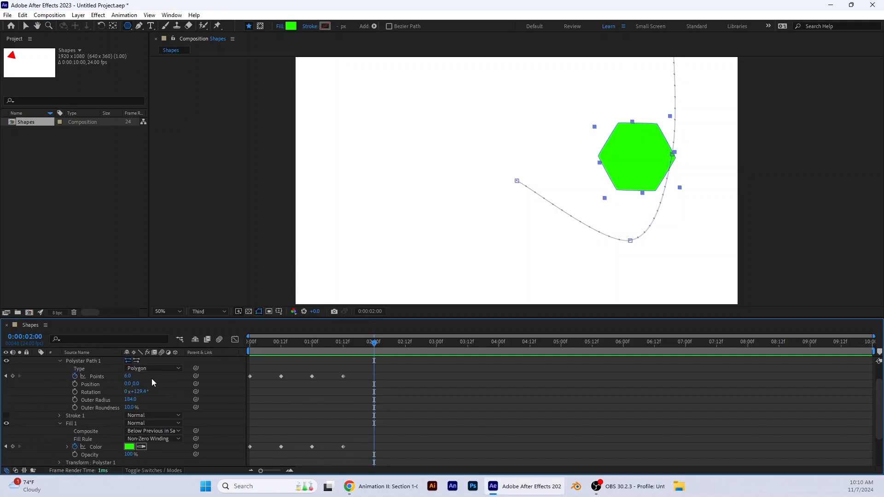
left_click(129, 400)
type("7")
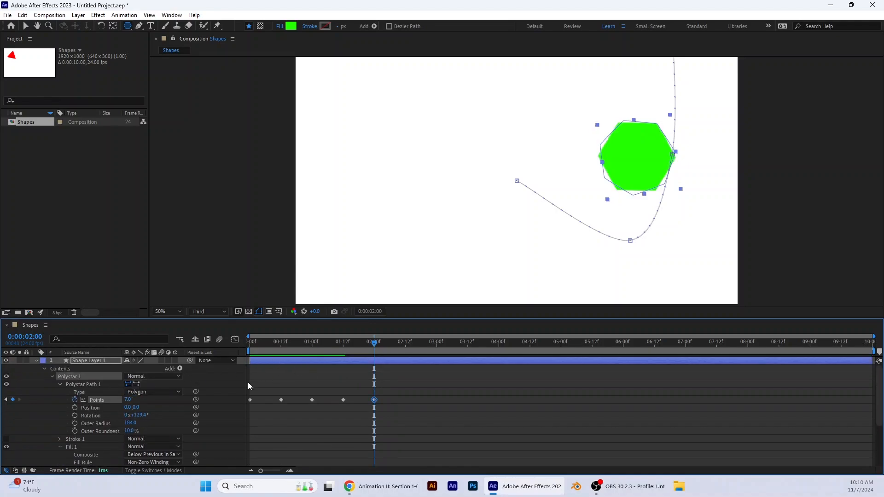
key("Return")
Step: Add a fill Color keyframe at 0:00:02:00 with the blue 006CFF
scroll(156, 421, "down", 3)
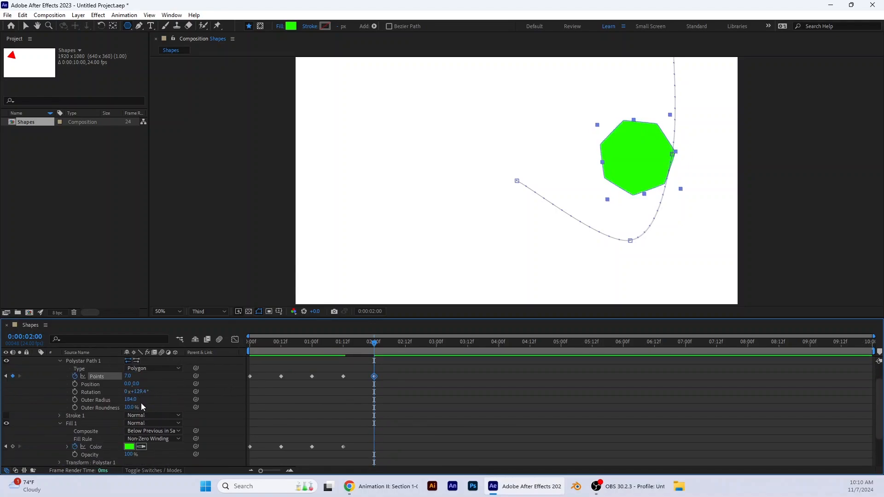
left_click(130, 448)
left_click(351, 244)
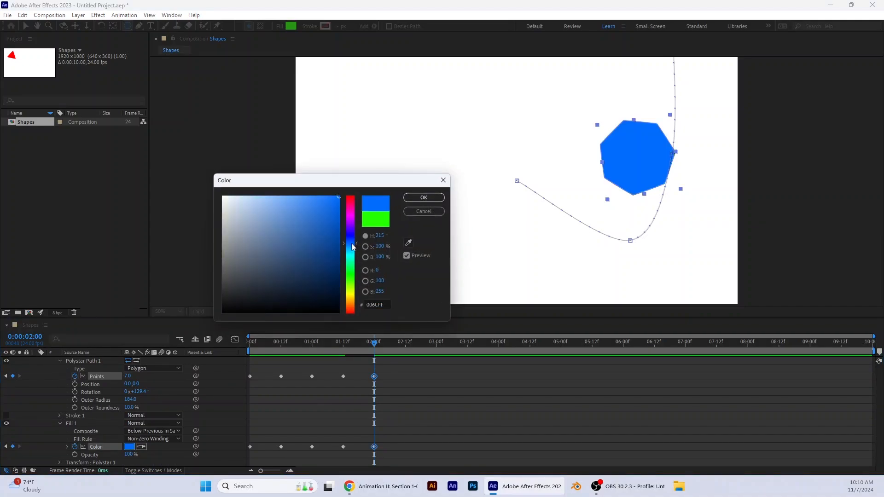
left_click(422, 197)
Step: At 0:00:02:00, set the layer's Position to 1127, -115, Scale to 59% and Rotation to -90°
scroll(203, 430, "down", 2)
left_click_drag(145, 439, 29, 439)
left_click_drag(131, 439, 15, 439)
left_click_drag(138, 447, 122, 447)
left_click_drag(136, 455, 284, 438)
Step: Preview the triangle-to-heptagon animation from the start of the composition
left_click_drag(374, 343, 198, 352)
key("space")
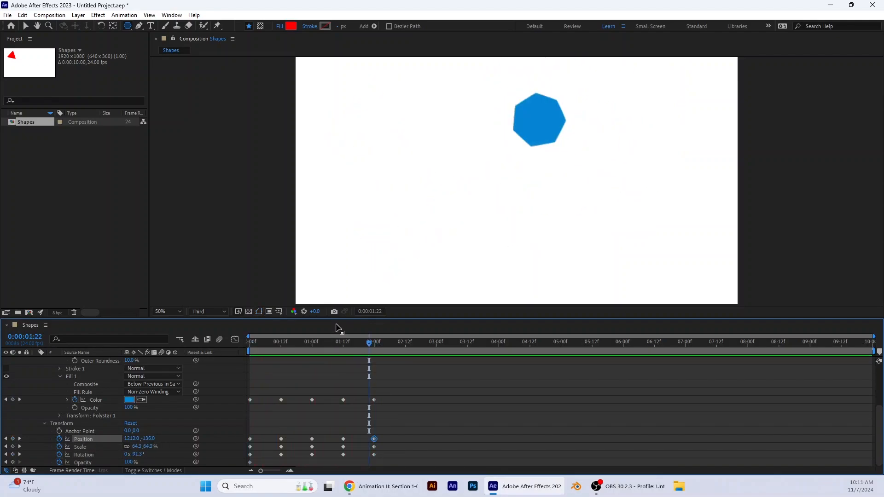
key("space")
Step: Add a Points keyframe with a value of 8 at 0:00:02:12
left_click(407, 345)
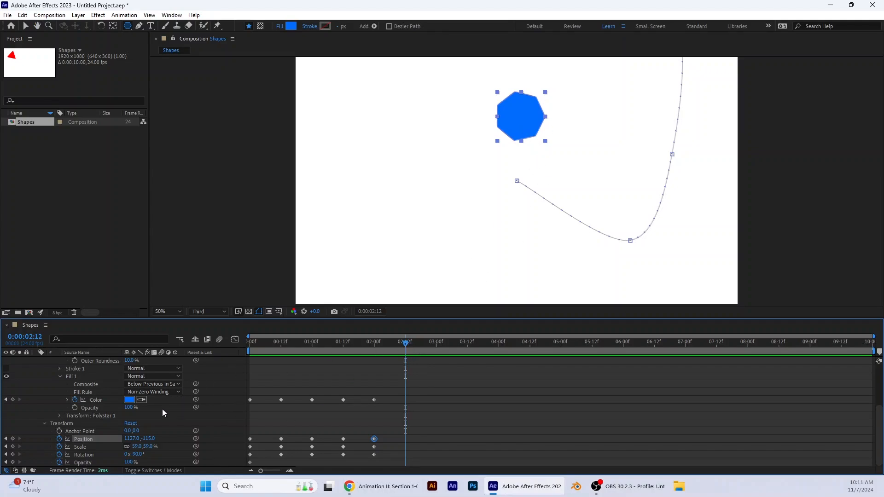
scroll(162, 409, "up", 3)
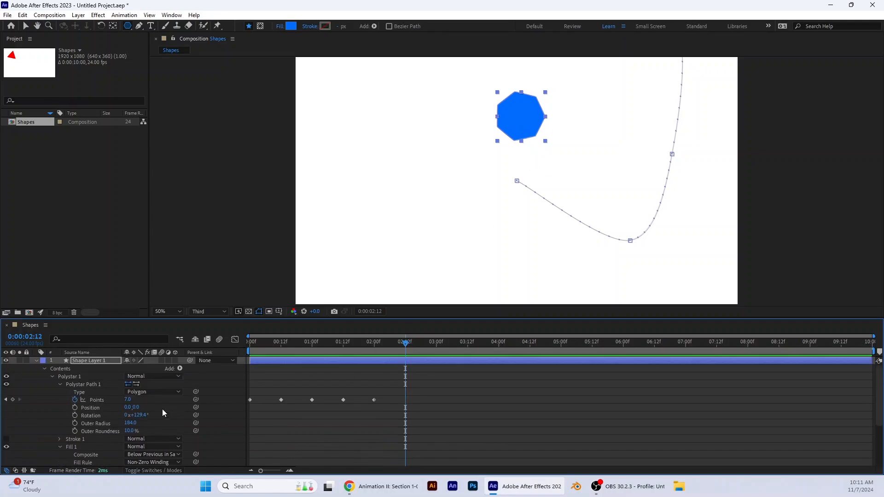
left_click(137, 400)
type("8")
key("Return")
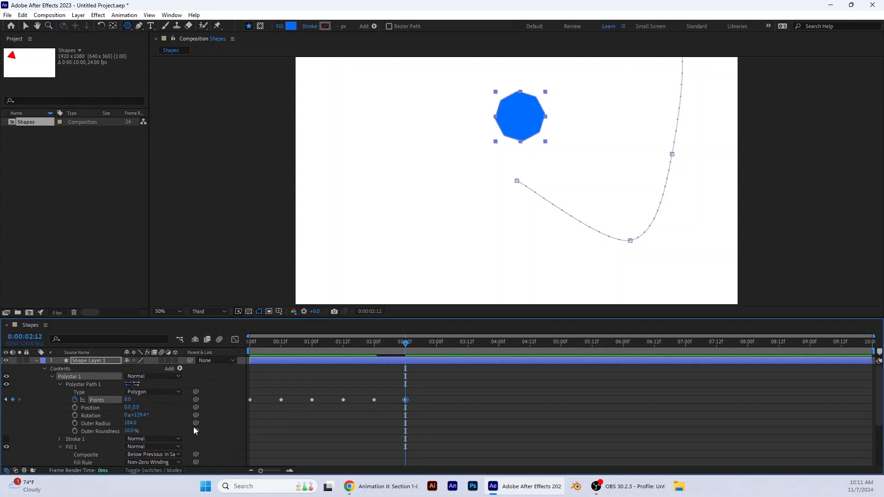
Step: Add a fill Color keyframe with a new hue at 0:00:02:12
scroll(175, 423, "down", 5)
left_click(129, 400)
left_click(350, 225)
left_click(424, 198)
Step: Keyframe new Position, Scale and Rotation values for the layer at 0:00:02:12 and preview the animation from the start
left_click_drag(133, 438, 141, 439)
left_click_drag(151, 439, 227, 439)
mouse_move(138, 446)
left_mouse_down()
mouse_move(162, 447)
mouse_move(142, 454)
left_mouse_up()
key("space")
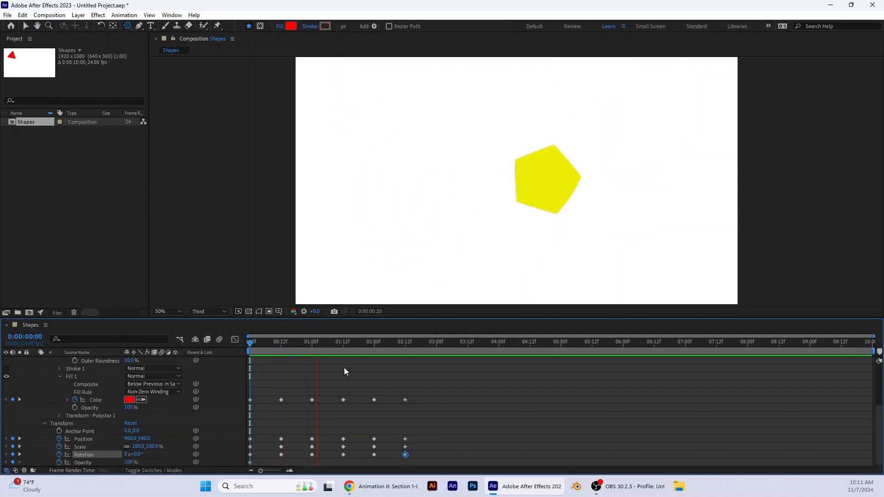
Step: Stop the preview, set the current time to 0:00:03:00 and collapse the octagon layer's properties
key("space")
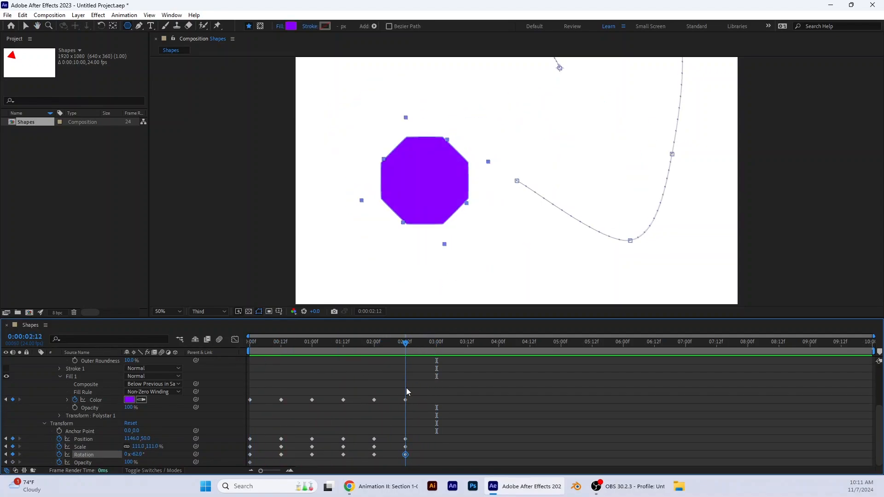
left_click_drag(405, 347, 405, 391)
left_click_drag(413, 347, 438, 349)
scroll(52, 366, "up", 3)
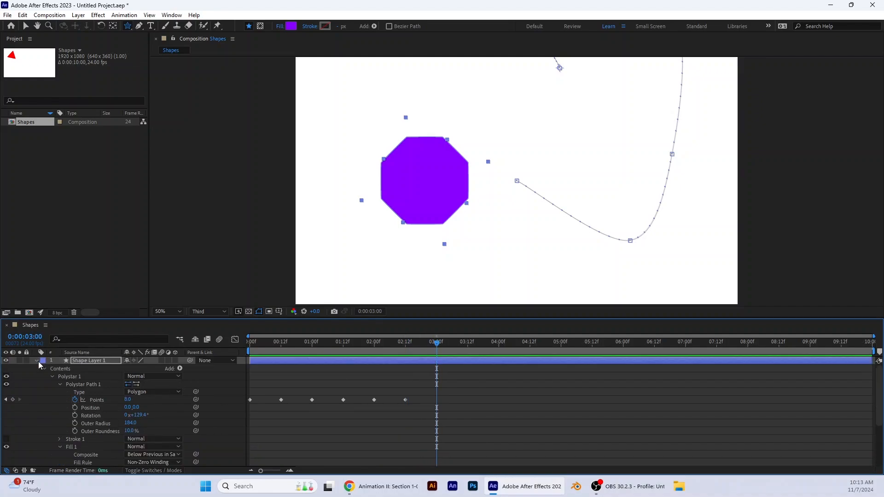
left_click(37, 362)
left_click(102, 402)
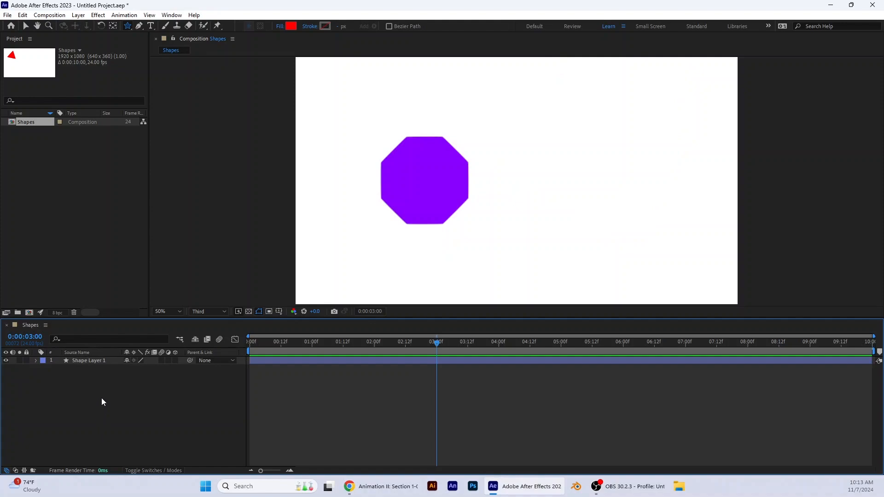
Step: Create a new shape layer and draw a red five-pointed star beside the octagon with the Star tool
left_click(128, 29)
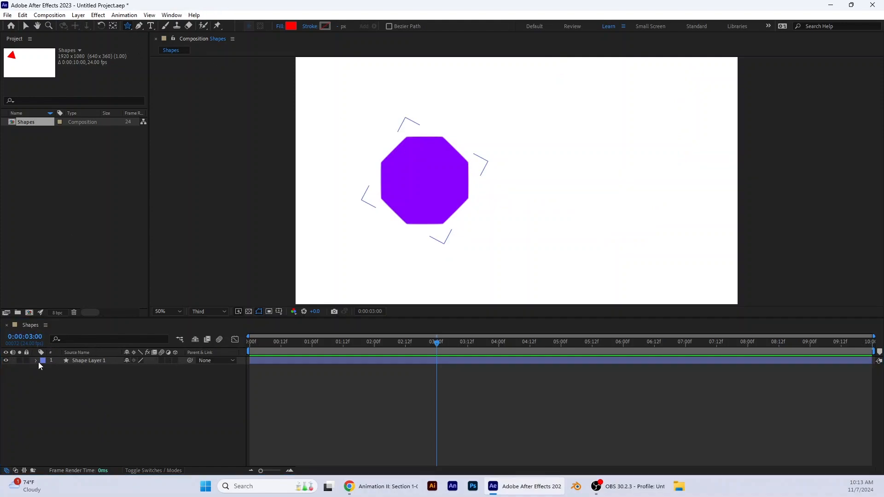
right_click(37, 377)
mouse_move(74, 262)
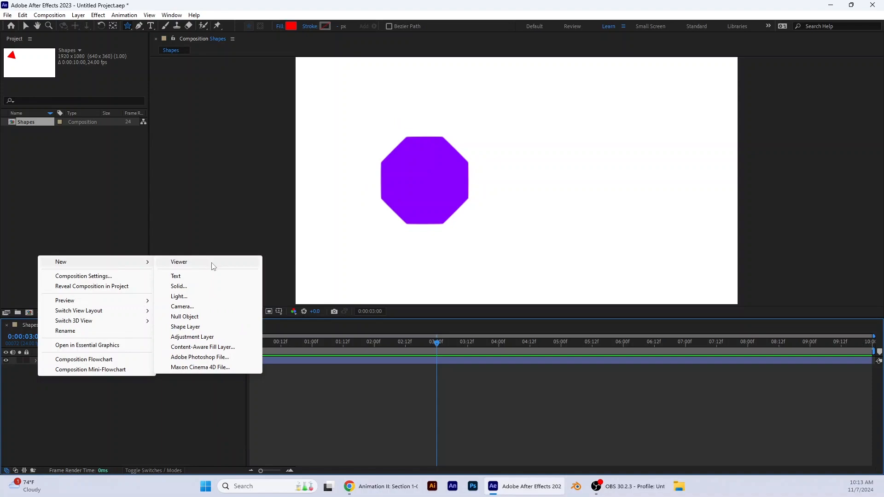
left_click(209, 326)
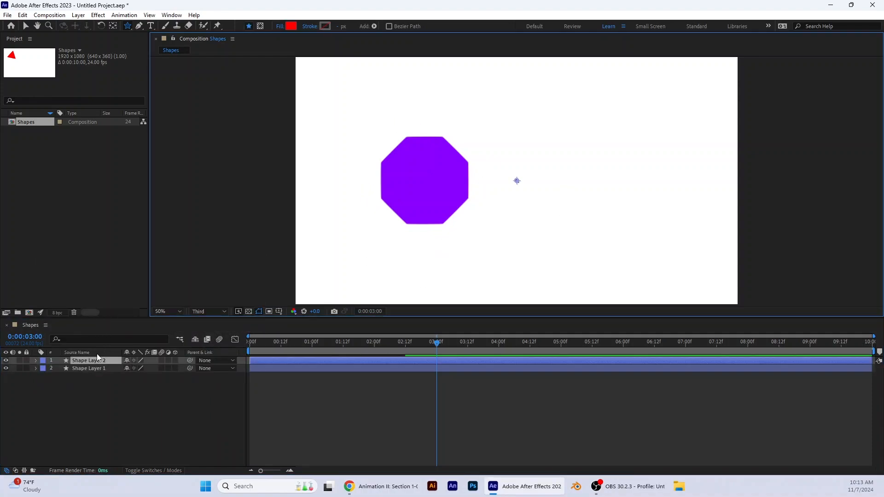
mouse_move(580, 161)
left_mouse_down()
mouse_move(637, 157)
mouse_move(633, 184)
mouse_move(618, 188)
left_mouse_up()
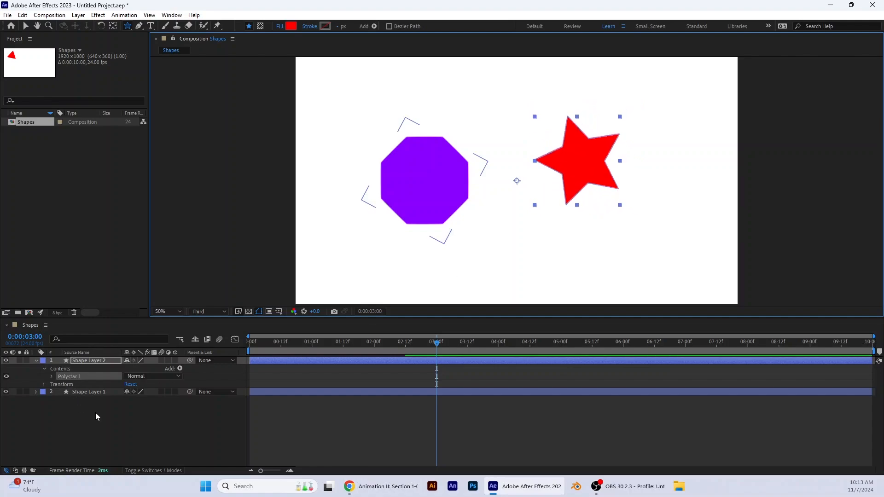
Step: Keyframe the octagon layer's Transform Opacity at 0% at 0:00:03:00
left_click(36, 393)
scroll(36, 393, "down", 1)
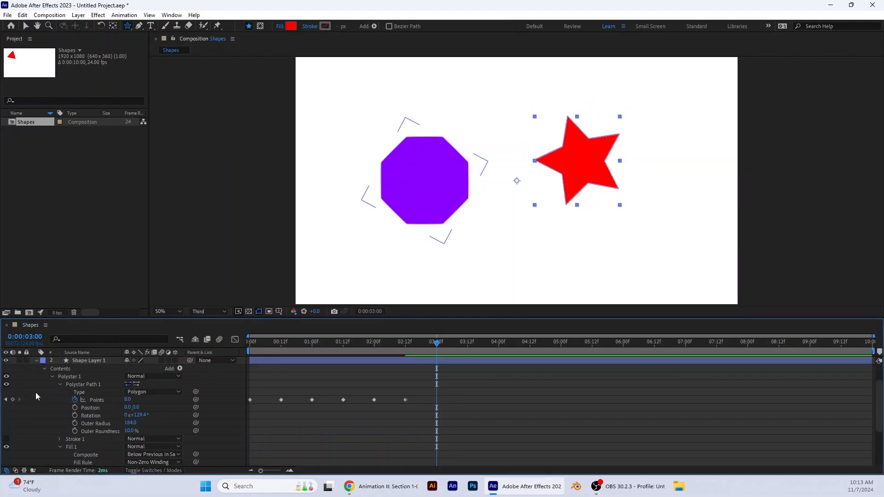
scroll(93, 375, "up", 1)
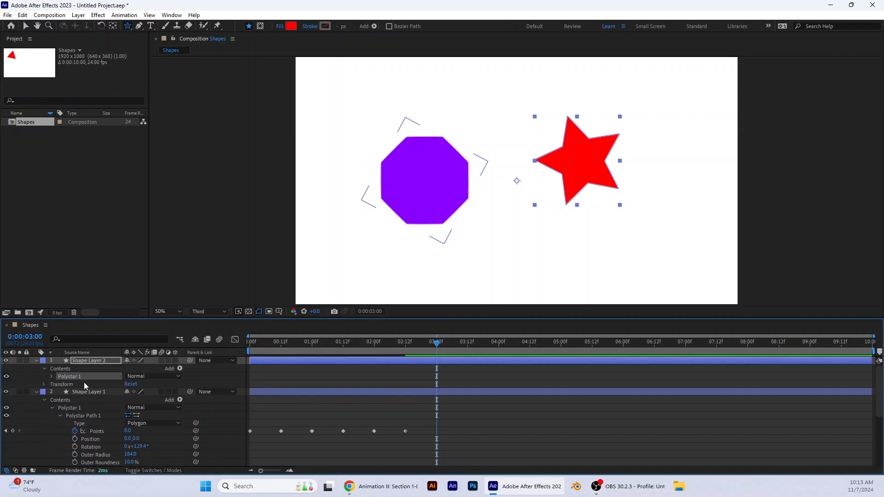
scroll(105, 416, "down", 3)
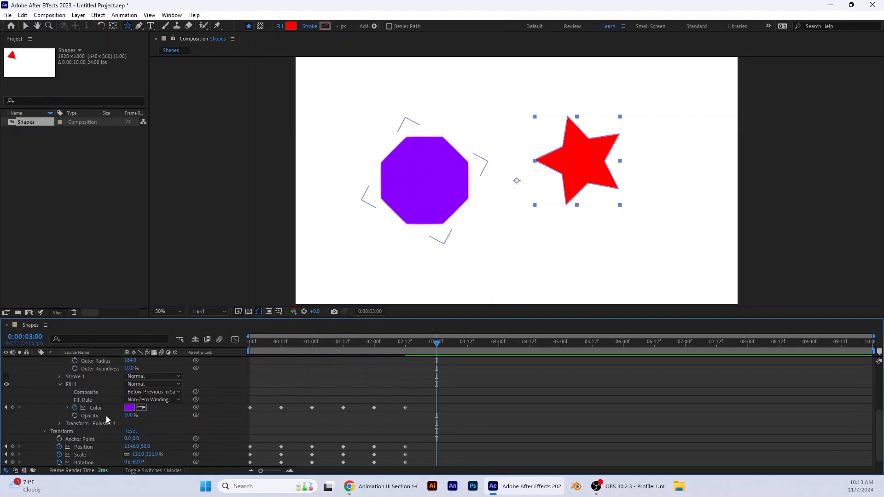
scroll(102, 455, "down", 1)
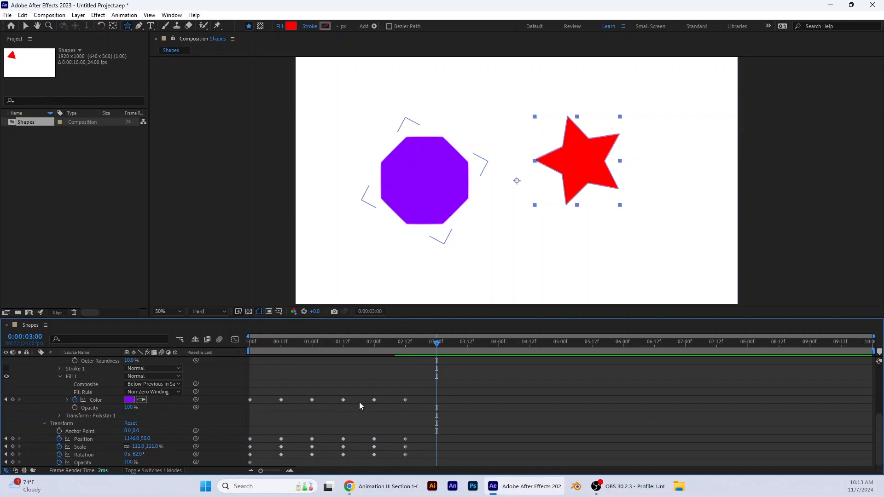
left_click(132, 462)
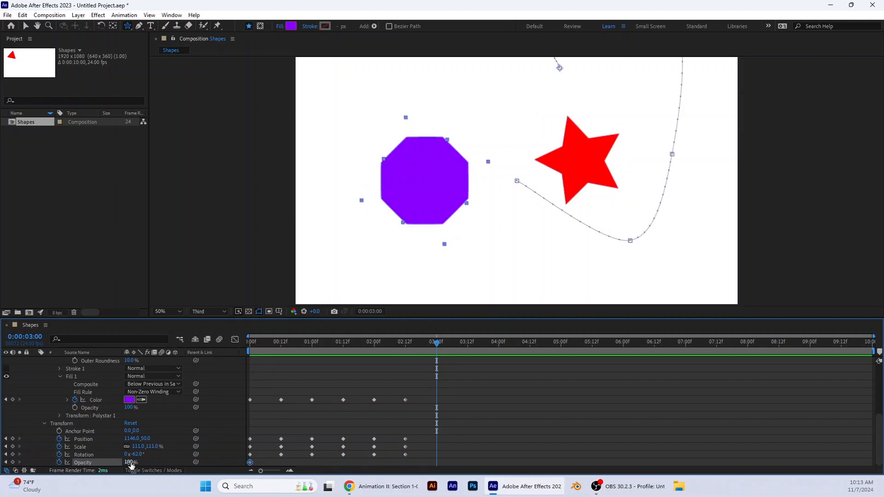
type("0")
key("Return")
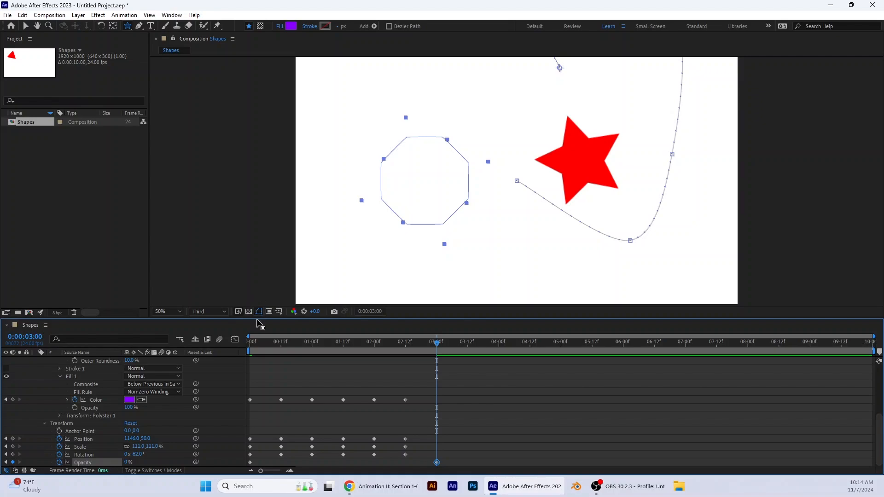
Step: Collapse the octagon layer and expand the star layer's Transform and Fill 1 properties
left_click(27, 26)
left_click_drag(437, 350, 438, 384)
scroll(132, 396, "up", 5)
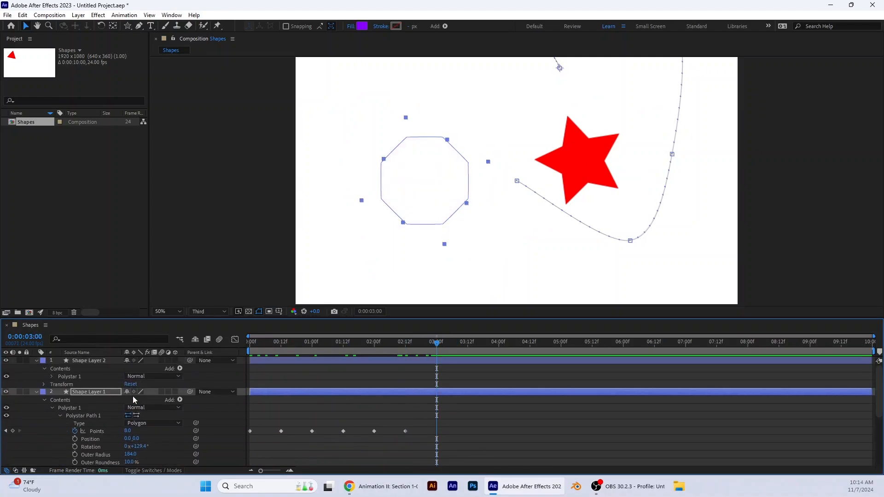
left_click(36, 392)
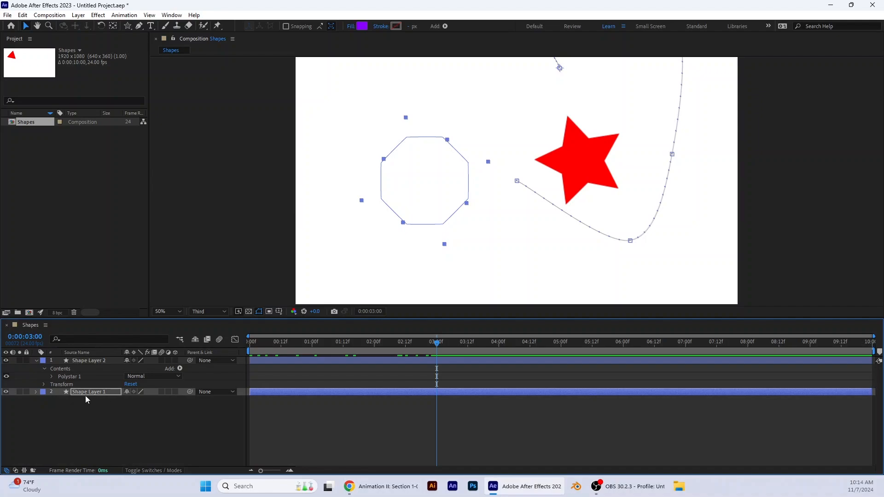
left_click(45, 385)
left_click(51, 377)
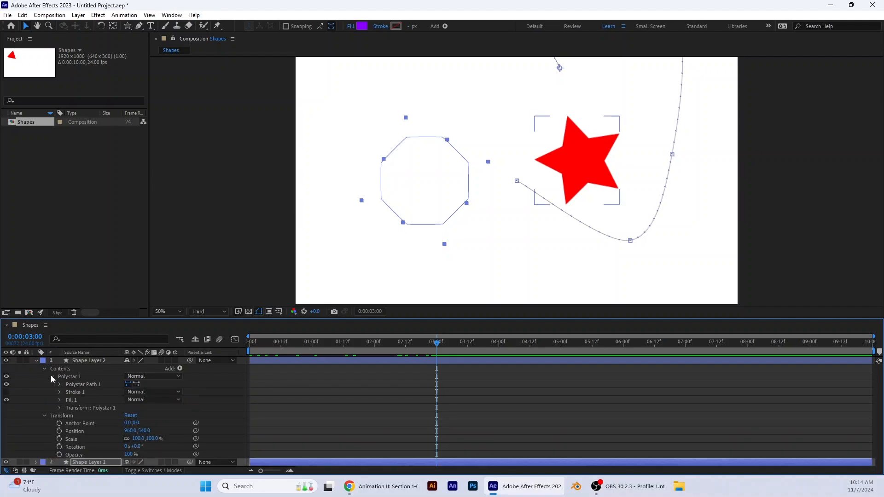
left_click(73, 400)
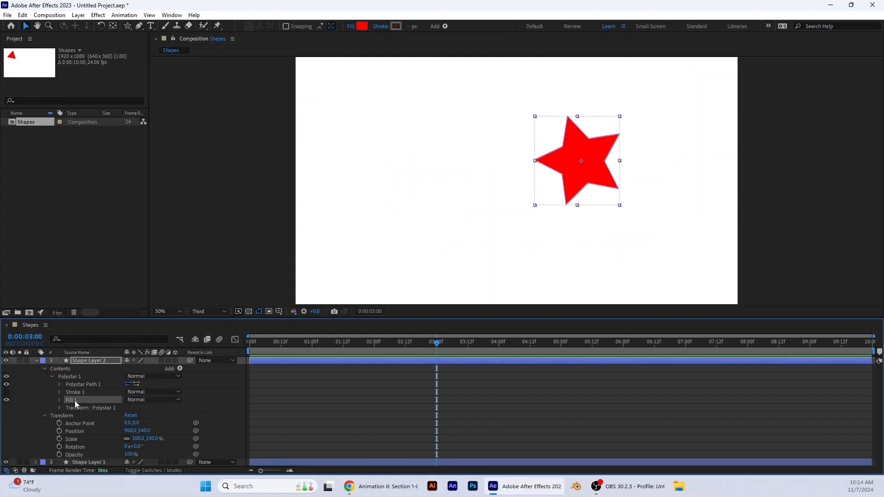
left_click(51, 377)
left_click(51, 376)
left_click(60, 399)
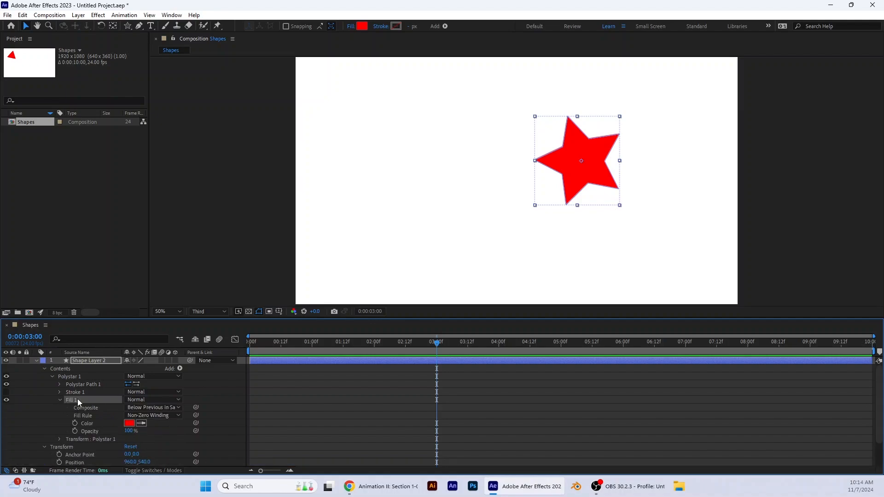
Step: Add keyframes at 0:00:03:00 for the star's fill Color, fill Opacity, Position, Scale and Rotation
left_click(75, 423)
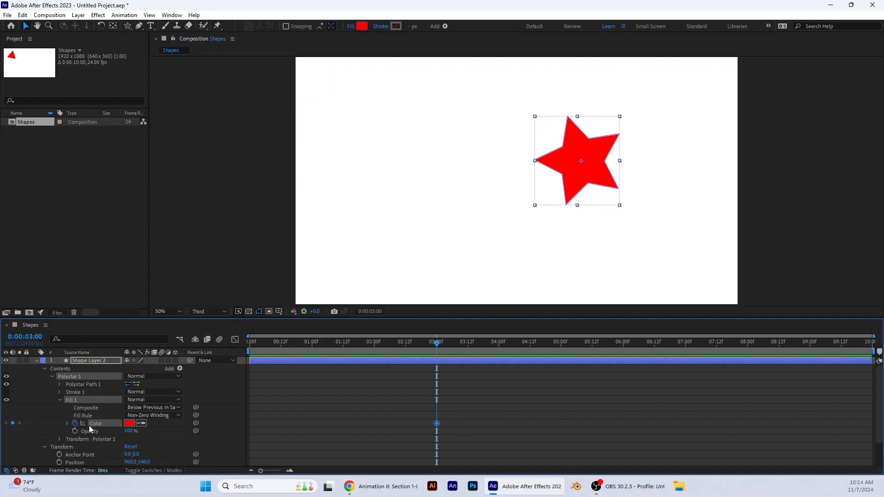
scroll(97, 423, "down", 2)
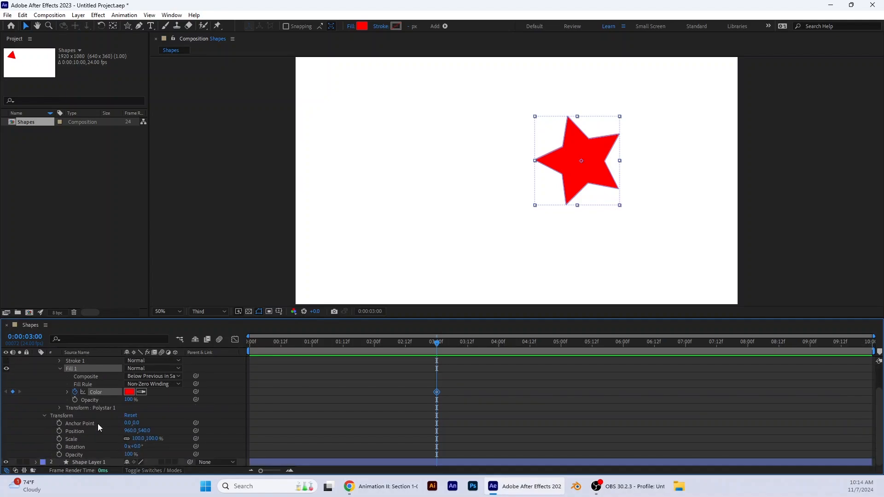
left_click(75, 401)
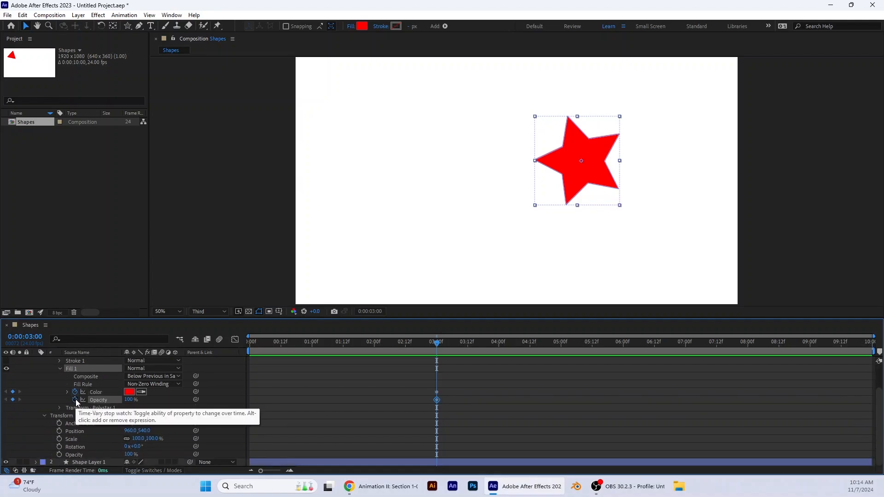
left_click(59, 432)
left_click(58, 439)
left_click(59, 447)
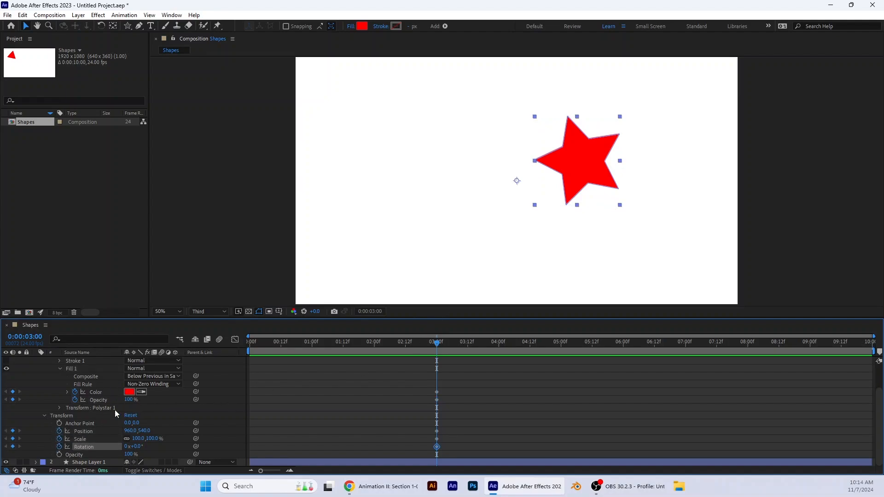
Step: Set the star's fill Color keyframe at 0:00:03:00 to pink FF0080
left_click(129, 393)
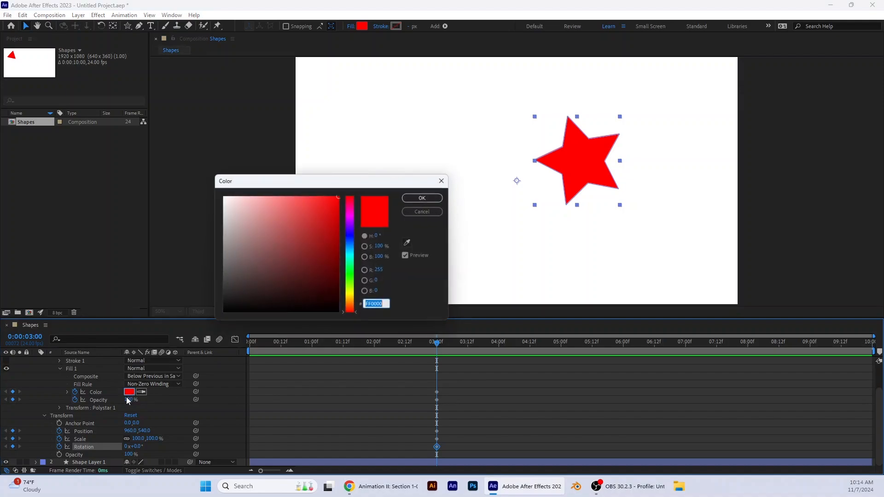
left_click(350, 218)
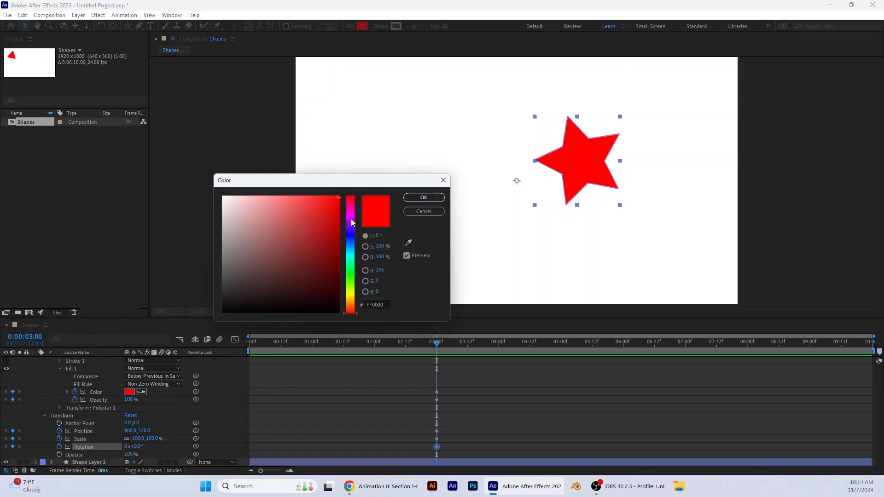
left_click_drag(351, 217, 349, 213)
left_click_drag(386, 305, 250, 340)
type("FF0080")
key("Return")
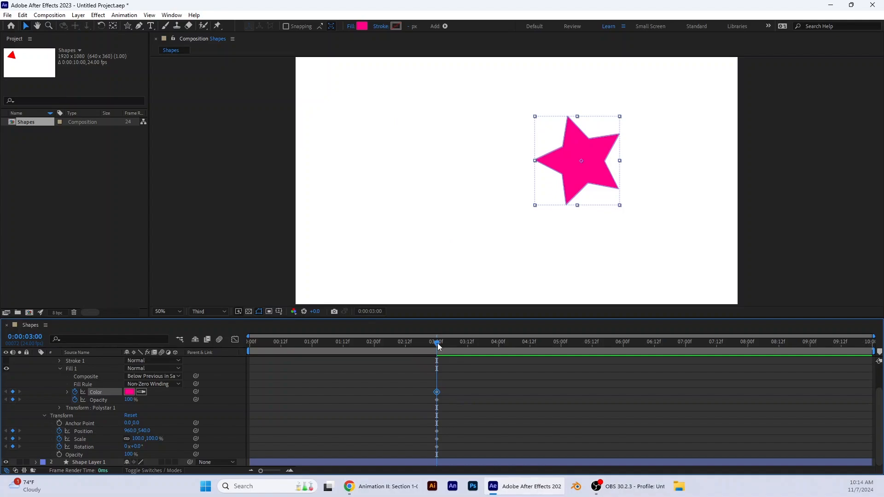
Step: Keyframe the star's fill Opacity at 0% at the start of the composition
left_click_drag(438, 344, 223, 353)
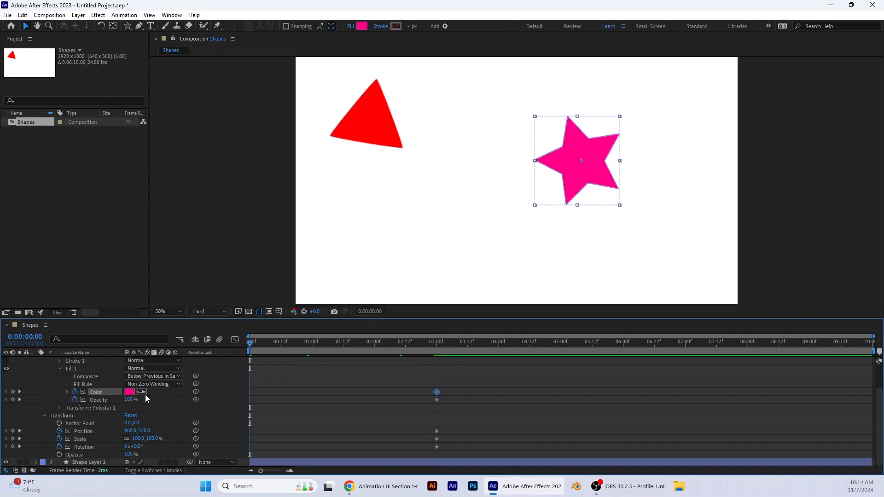
left_click(132, 400)
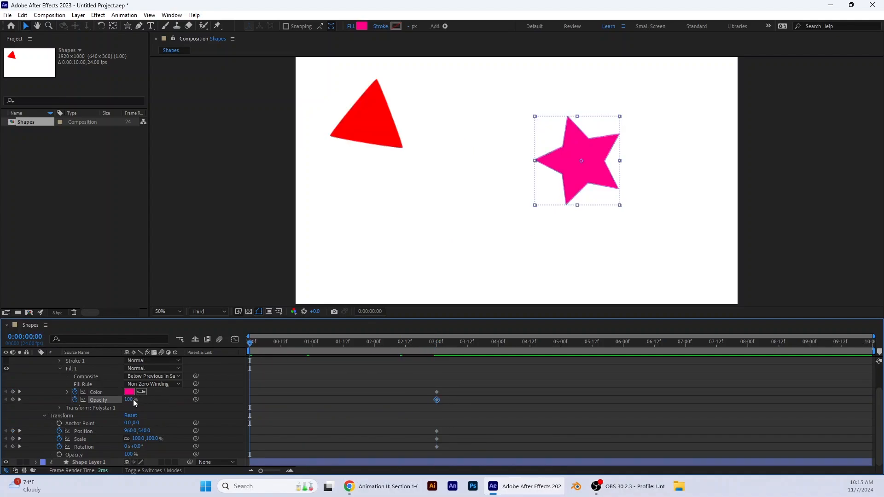
left_click_drag(133, 399, 88, 399)
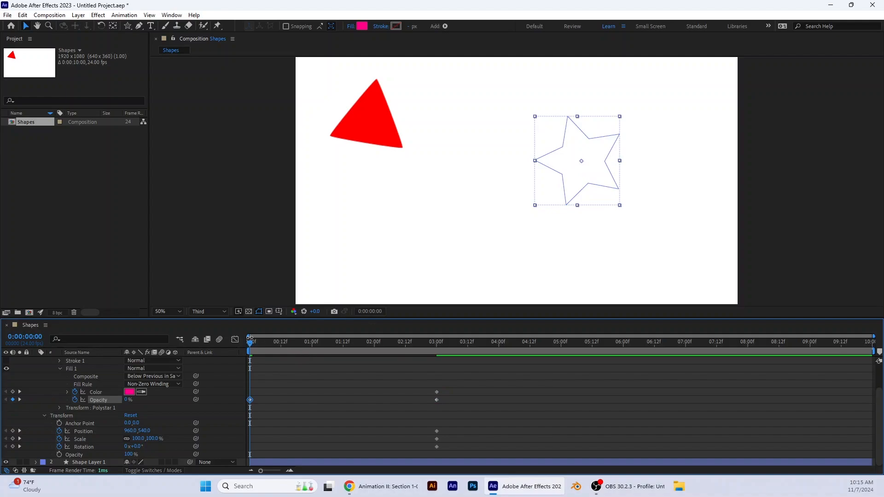
Step: Add a 0% fill Opacity keyframe for the star at 0:00:02:23
left_click_drag(250, 342, 434, 385)
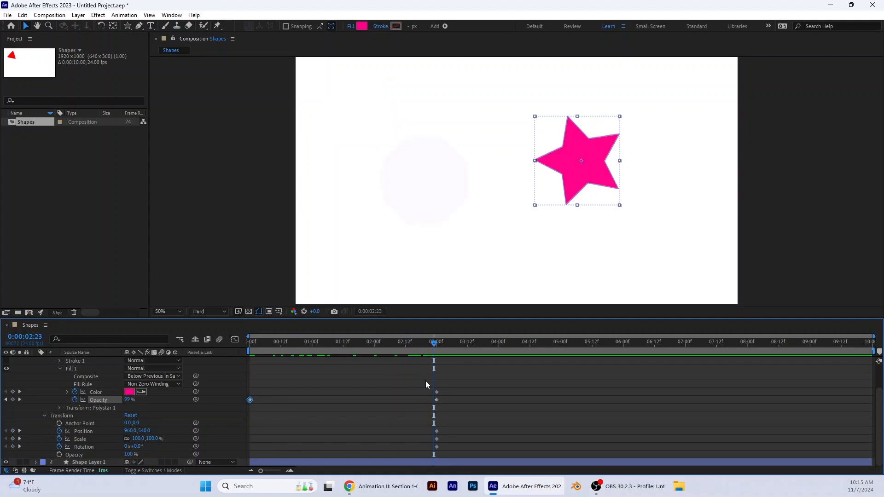
left_click(128, 400)
type("0")
key("Return")
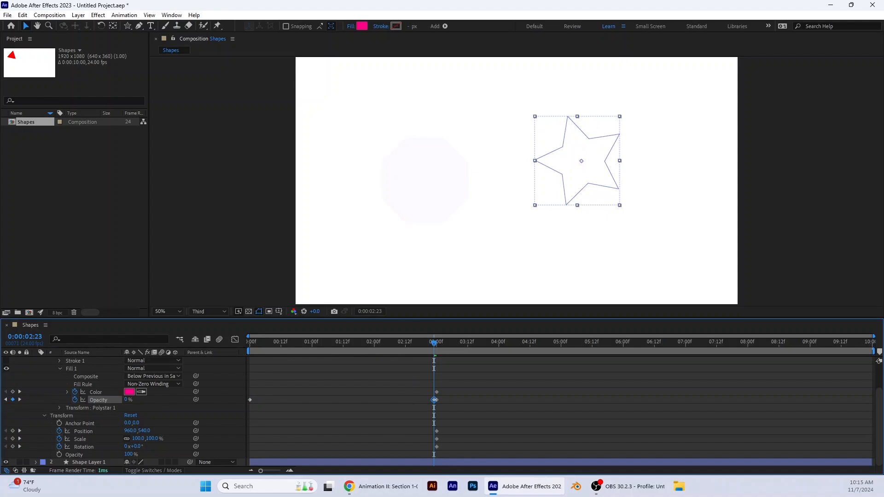
Step: Preview the animation from the start and return the current time to 0:00:00:00
left_click_drag(410, 344, 240, 377)
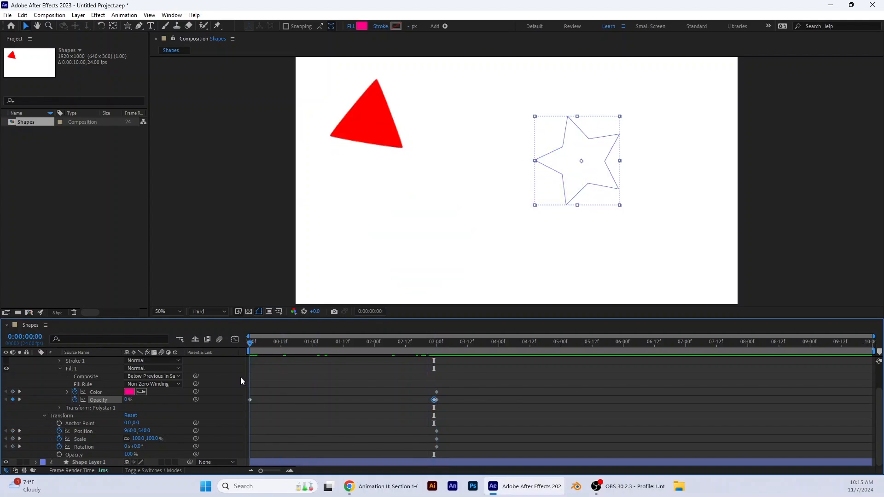
key("space")
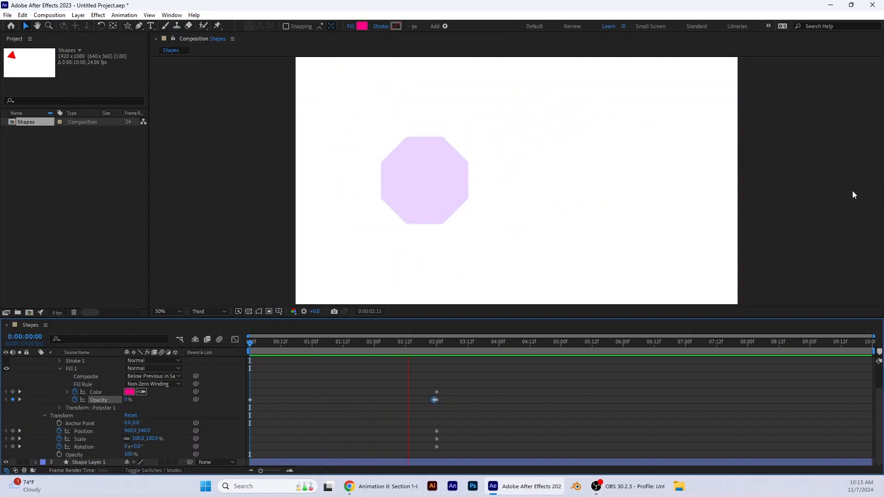
left_click(429, 343)
left_click_drag(421, 344, 241, 357)
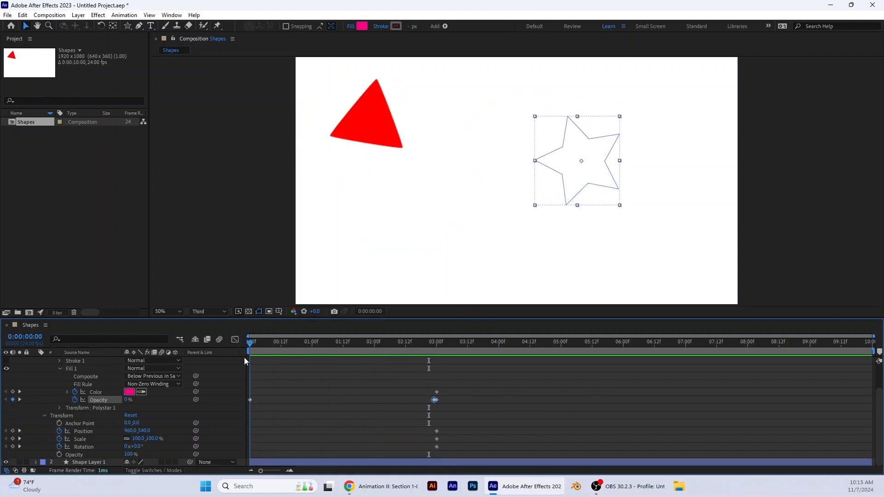
mouse_move(248, 357)
left_mouse_down()
mouse_move(256, 360)
mouse_move(238, 344)
left_mouse_up()
Step: Add a 100% Transform Opacity keyframe to the polygon on Shape Layer 1 at 0:00:02:23
scroll(44, 392, "up", 2)
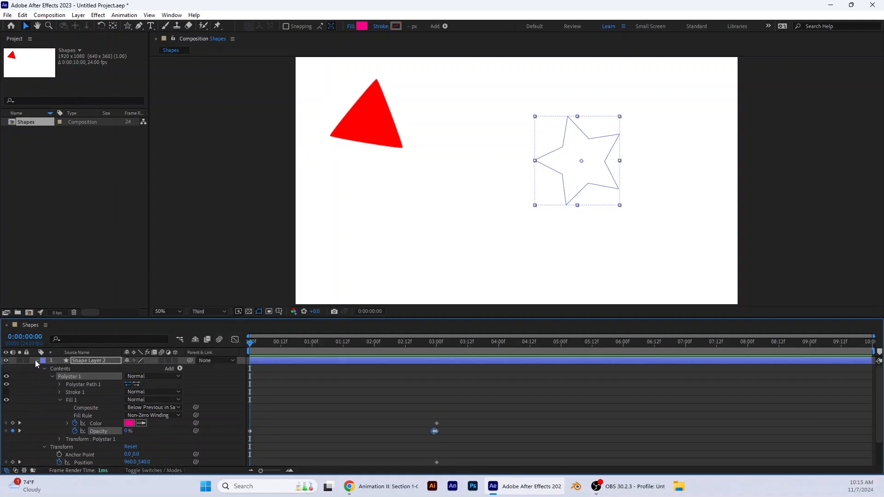
left_click(36, 361)
left_click(35, 368)
left_click(36, 367)
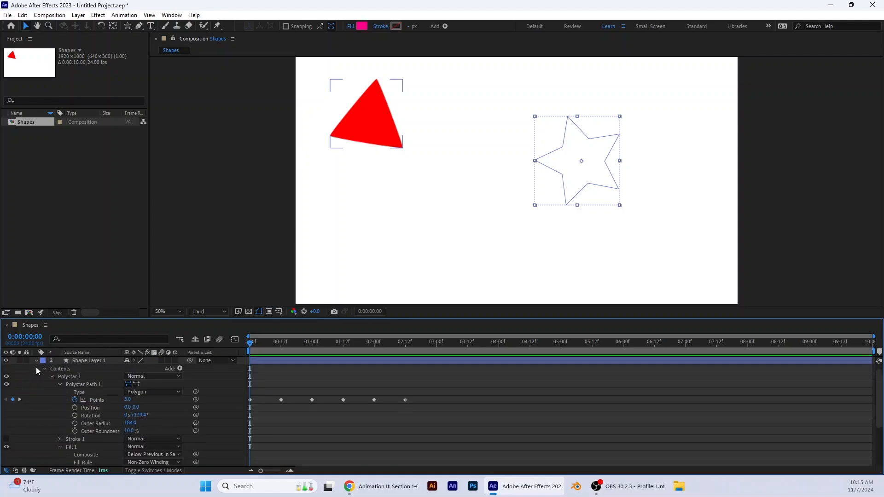
scroll(158, 427, "down", 3)
left_click_drag(250, 342, 432, 368)
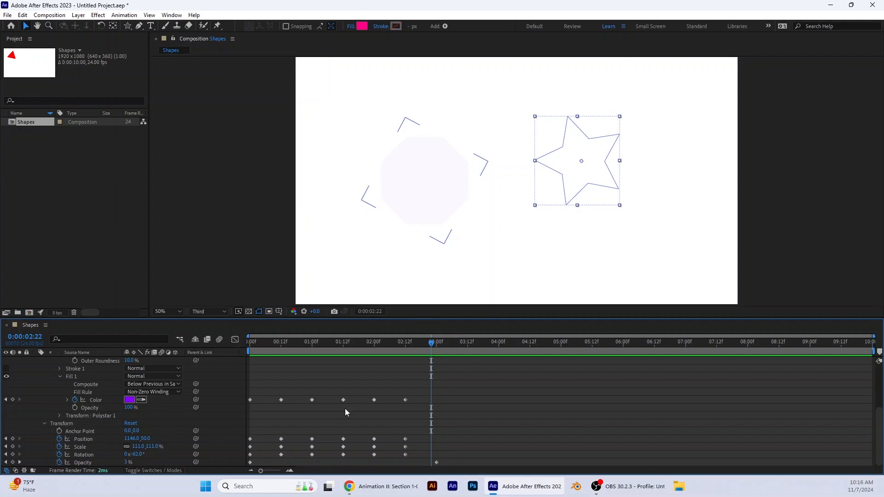
left_click(434, 346)
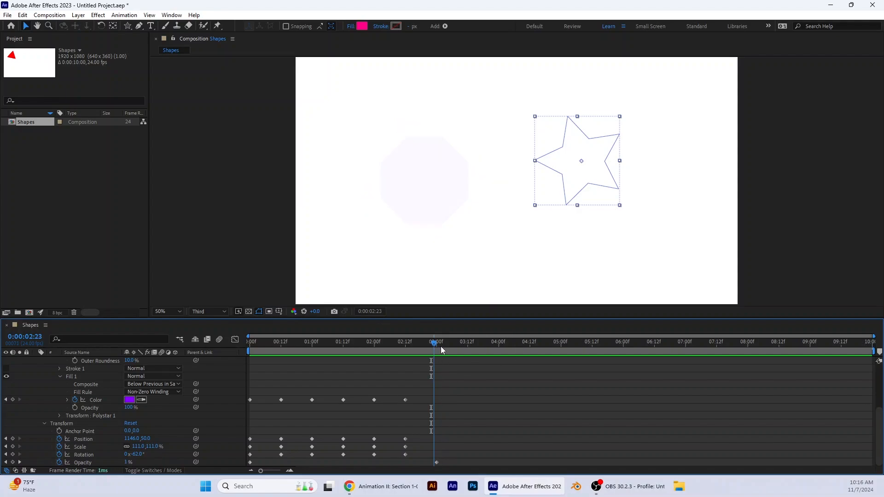
left_click_drag(440, 346, 436, 345)
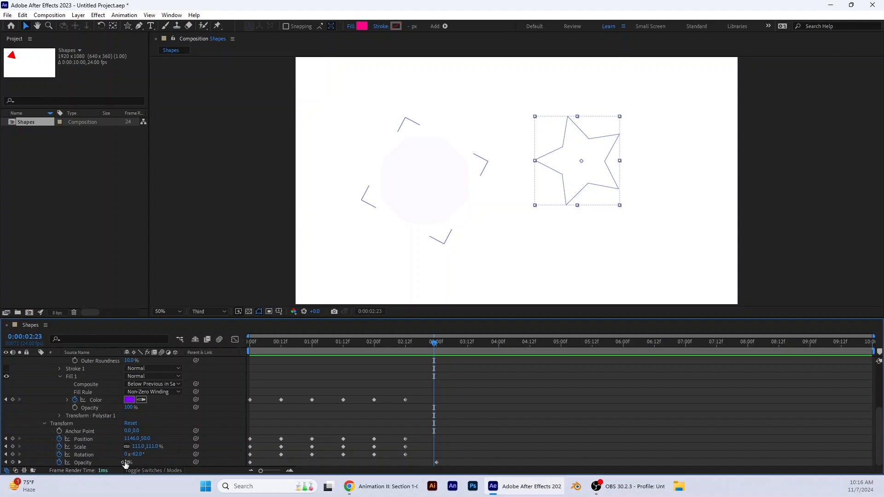
left_click_drag(125, 464, 183, 355)
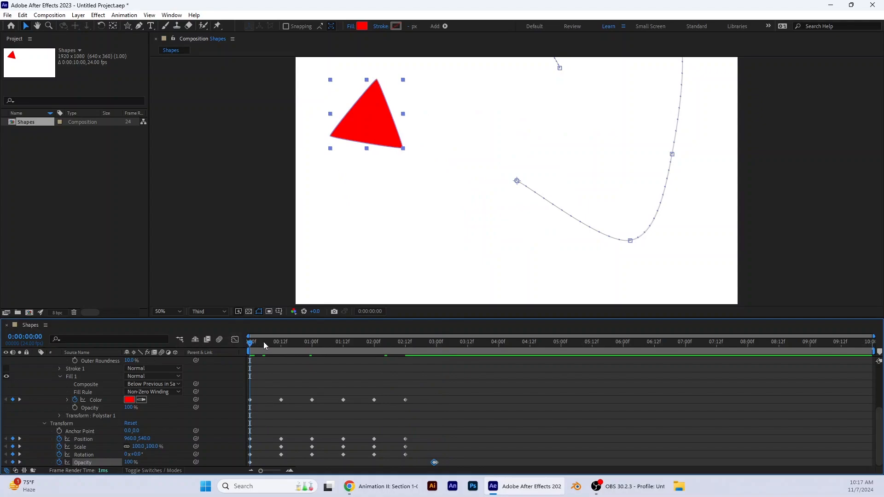
Step: Preview the composition from the start to check the transition from the polygon to the star
left_click(318, 233)
key("space")
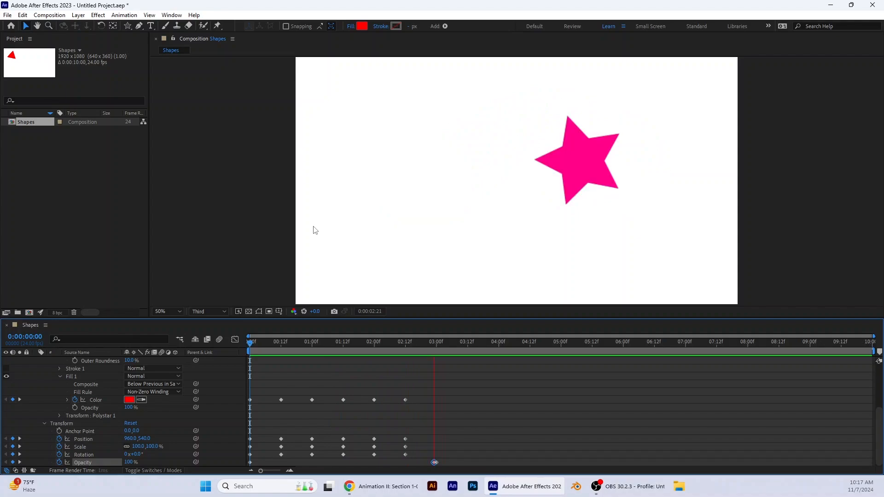
key("space")
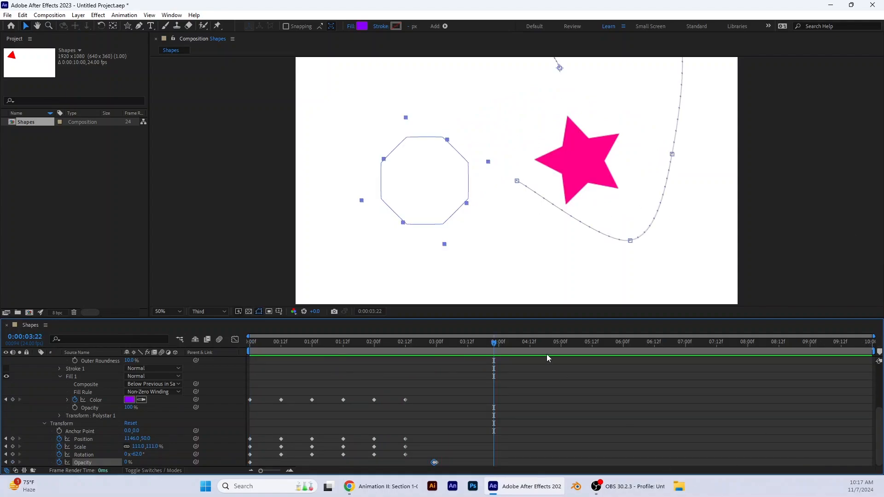
Step: Add a red FF001E fill Color keyframe to the star on Shape Layer 2 at 0:00:03:12
left_click_drag(494, 343, 435, 377)
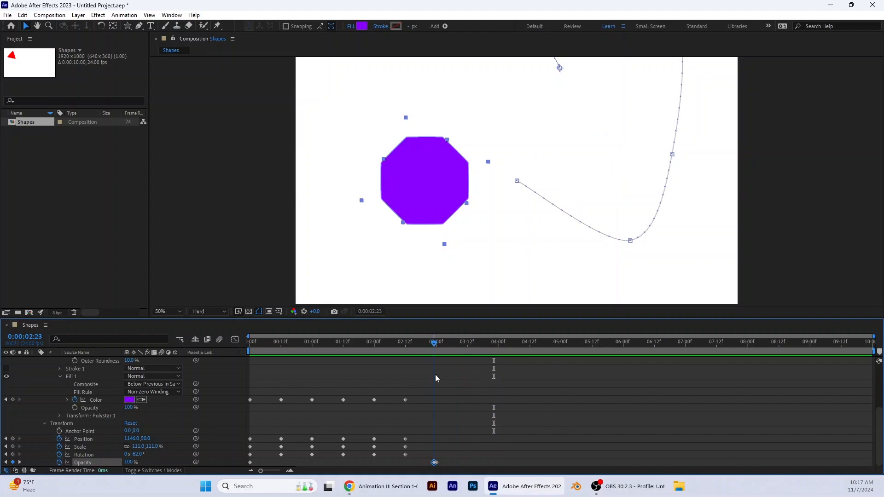
scroll(37, 392, "up", 3)
left_click(35, 369)
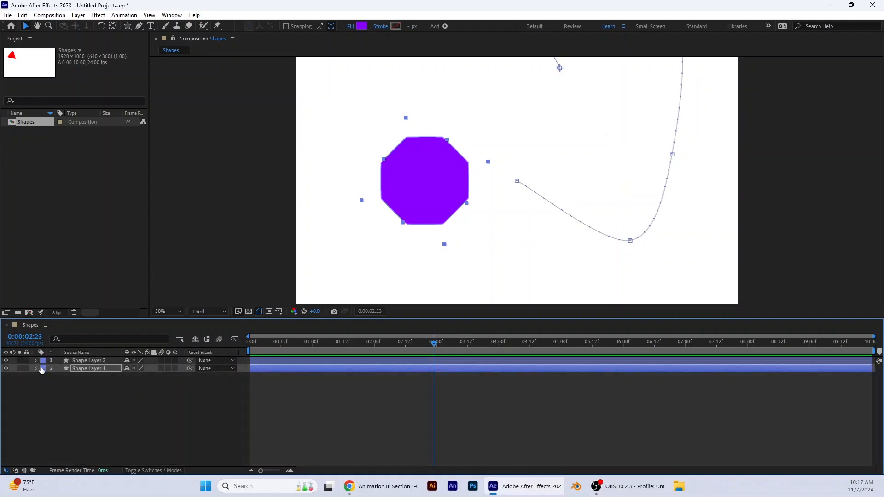
left_click(36, 361)
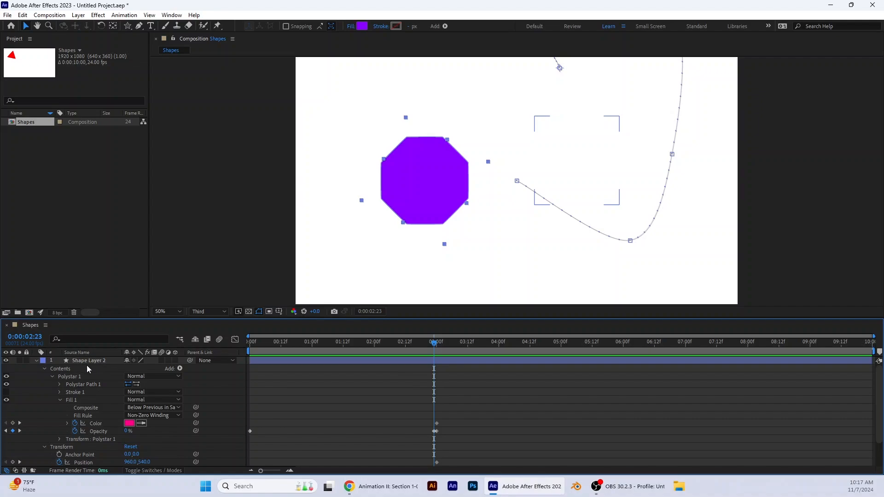
left_click_drag(436, 345, 471, 350)
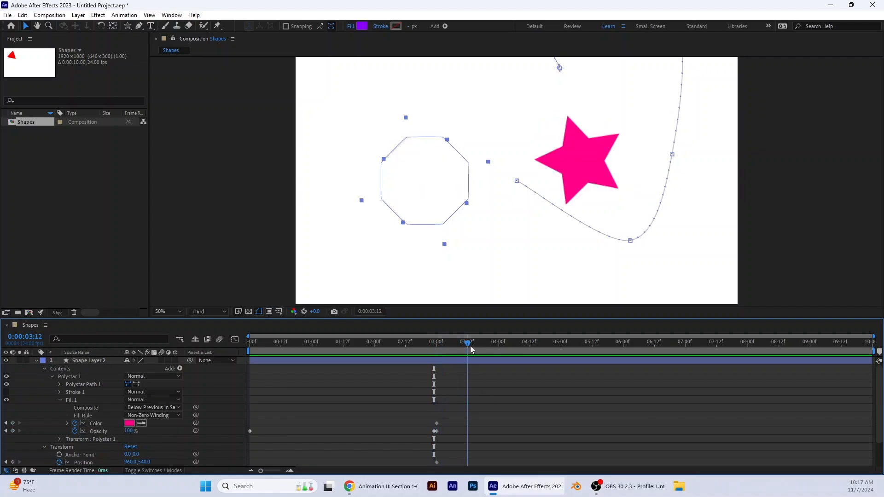
left_click(129, 424)
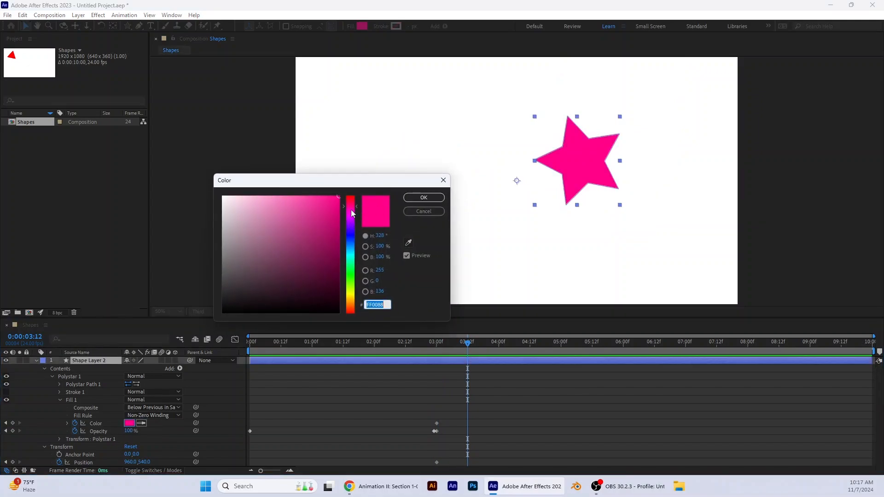
left_click_drag(352, 205, 353, 198)
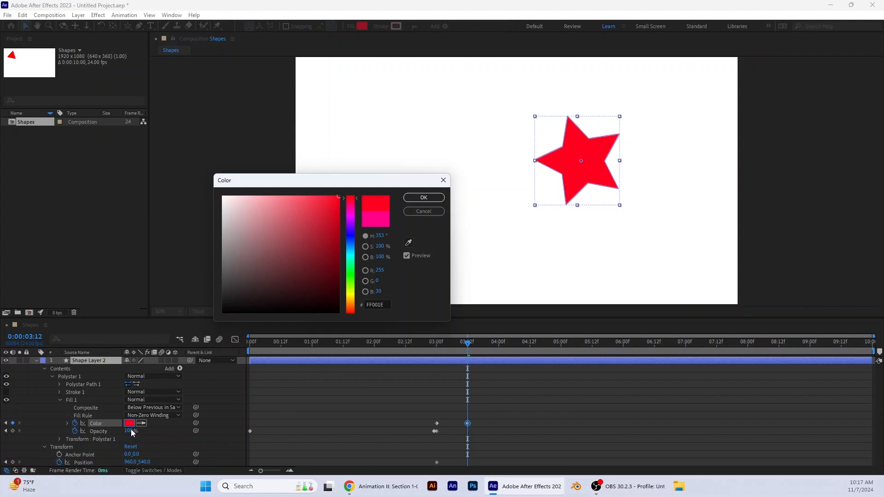
left_click(424, 197)
Step: Keyframe the star layer's Position at 503, 458 at 0:00:03:12
scroll(164, 432, "down", 4)
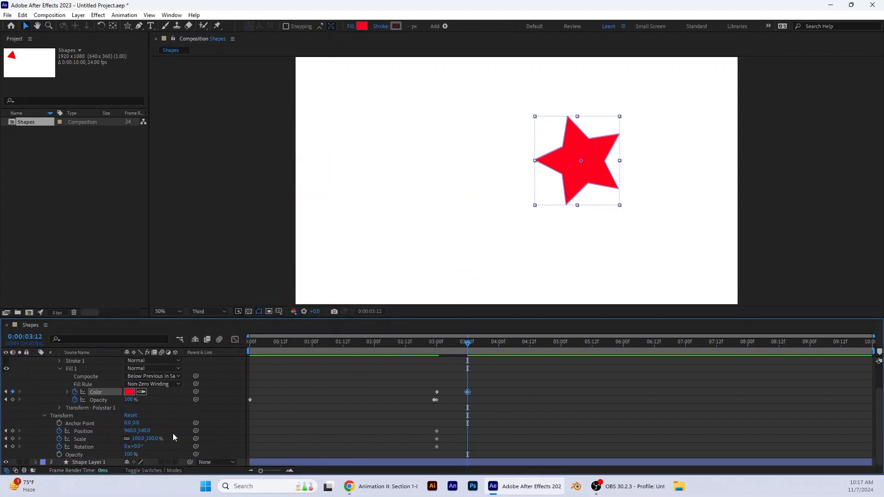
left_click_drag(139, 433, 37, 435)
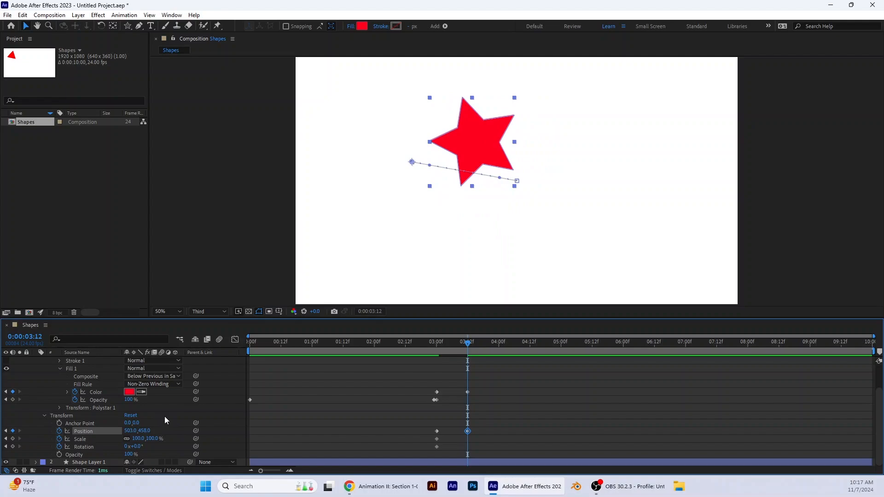
Step: Animate the star's Points from 5 at 0:00:03:00 to 6 at 0:00:03:12
scroll(166, 421, "up", 3)
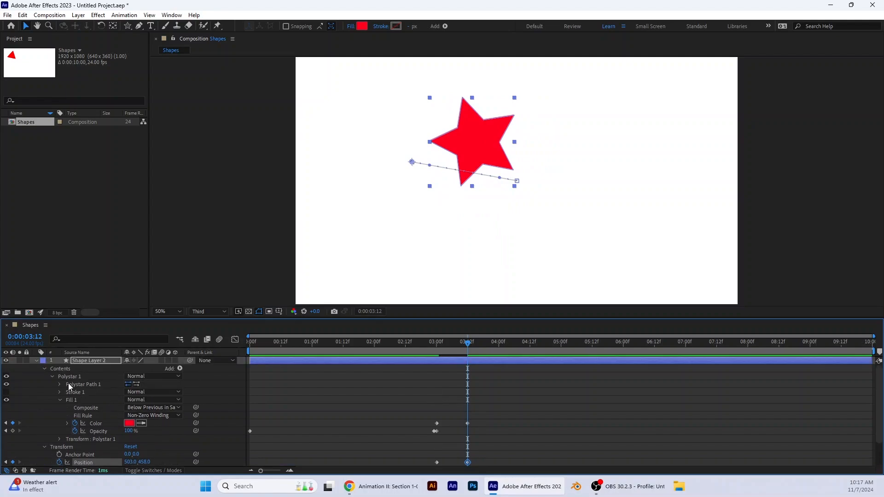
left_click(60, 385)
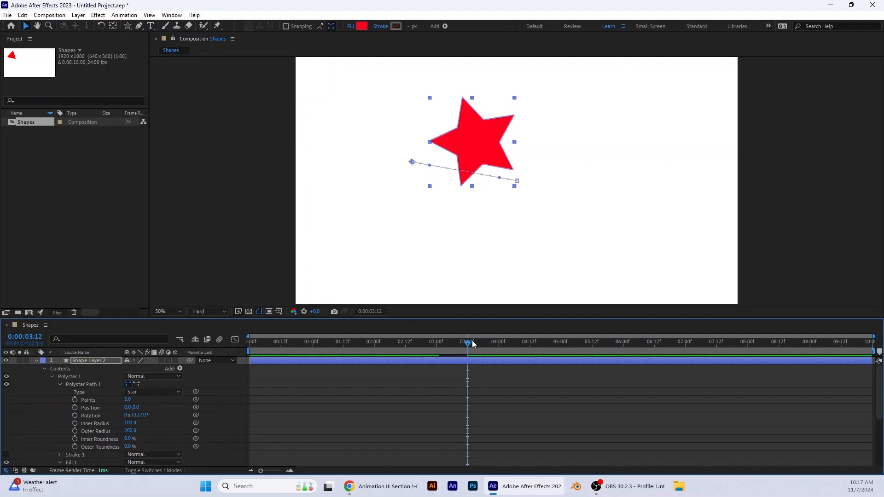
left_click_drag(468, 343, 437, 352)
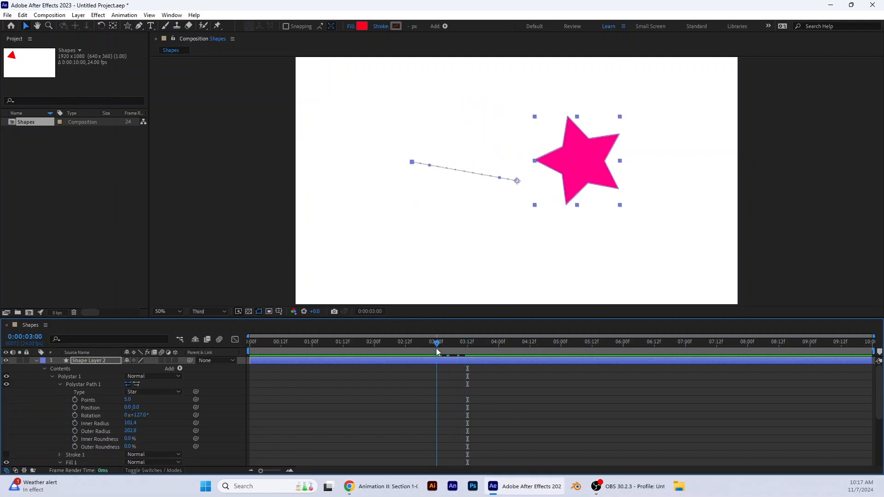
left_click(75, 400)
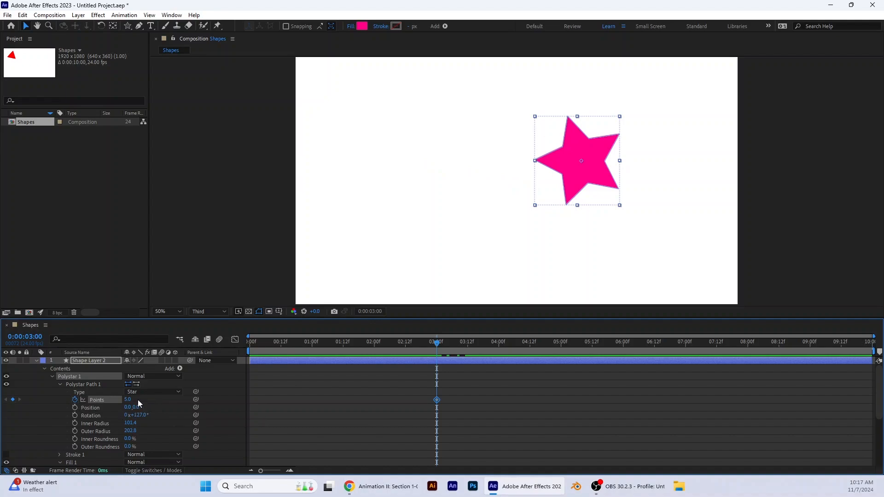
left_click_drag(437, 349, 467, 349)
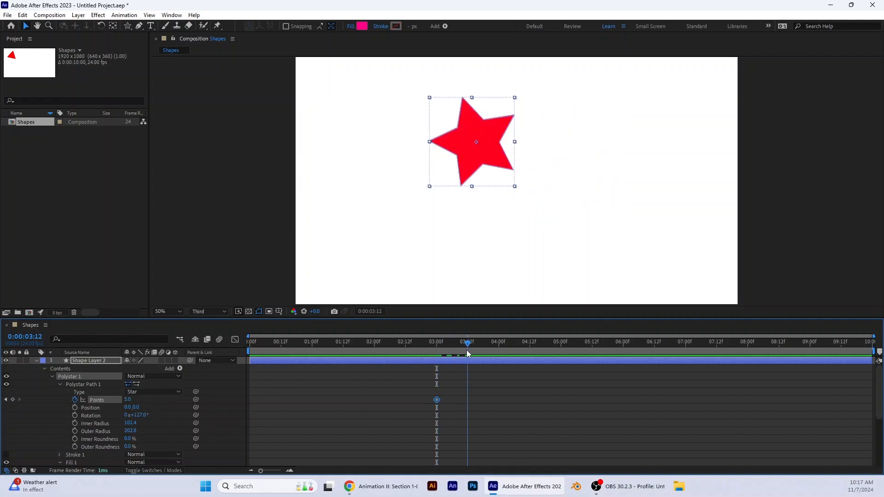
left_click(127, 400)
type("6")
key("Return")
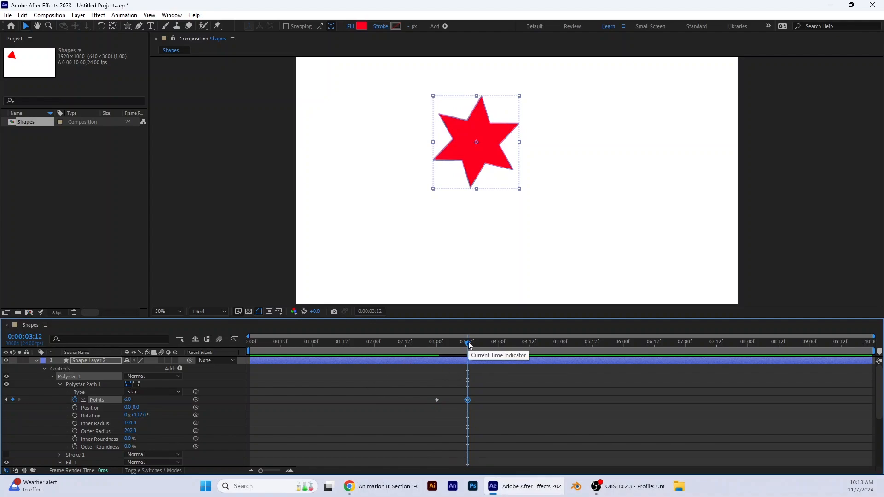
Step: Keyframe the star layer's Rotation at 13° at 0:00:03:12
scroll(210, 404, "down", 6)
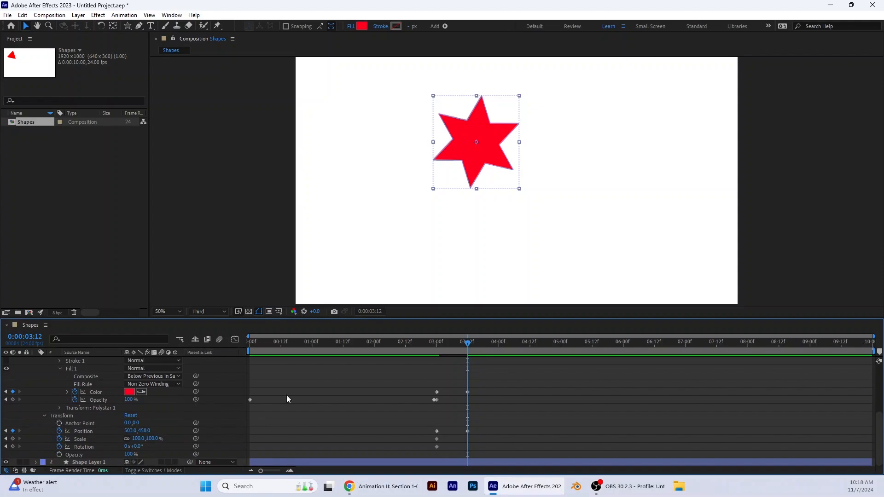
mouse_move(468, 344)
left_mouse_down()
mouse_move(438, 348)
mouse_move(477, 347)
mouse_move(469, 353)
left_mouse_up()
left_click_drag(136, 447, 229, 441)
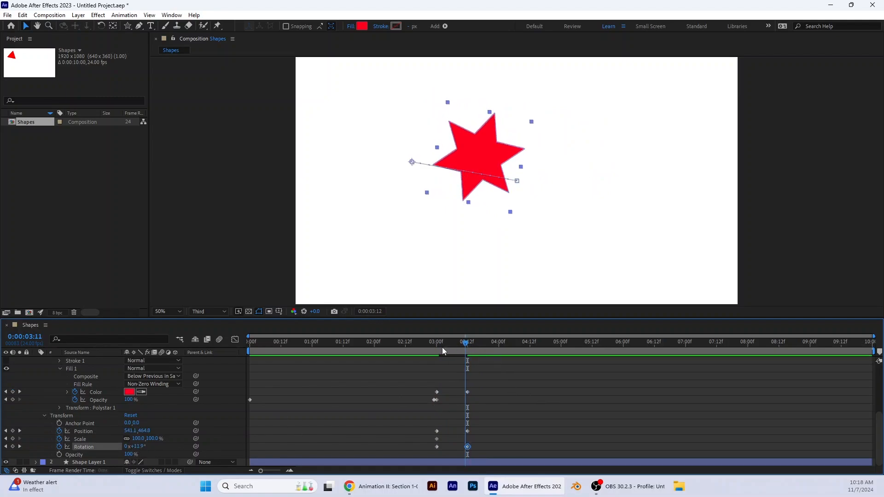
Step: Add an orange fill Color keyframe to the star at 0:00:04:00
left_click_drag(442, 347, 500, 355)
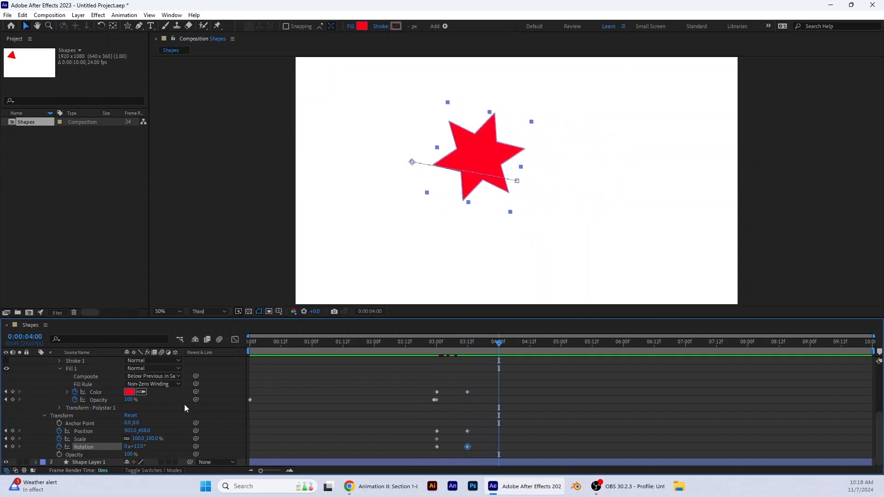
left_click(130, 393)
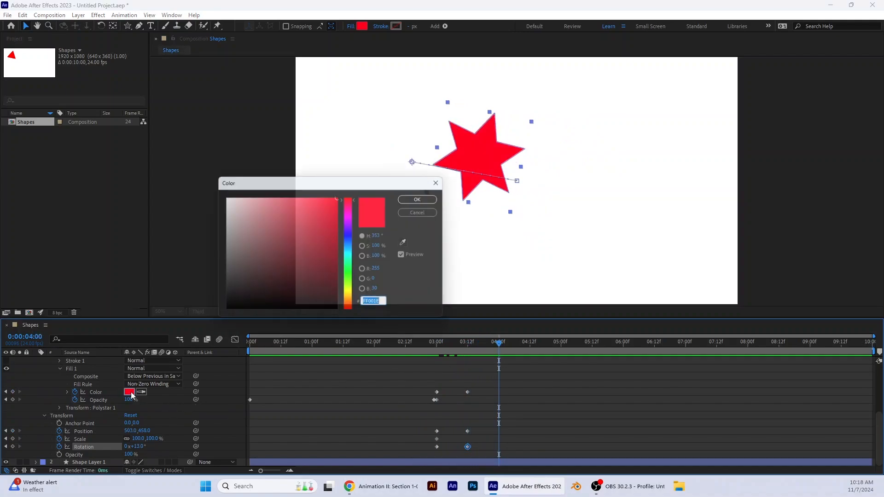
left_click(351, 305)
left_click(423, 197)
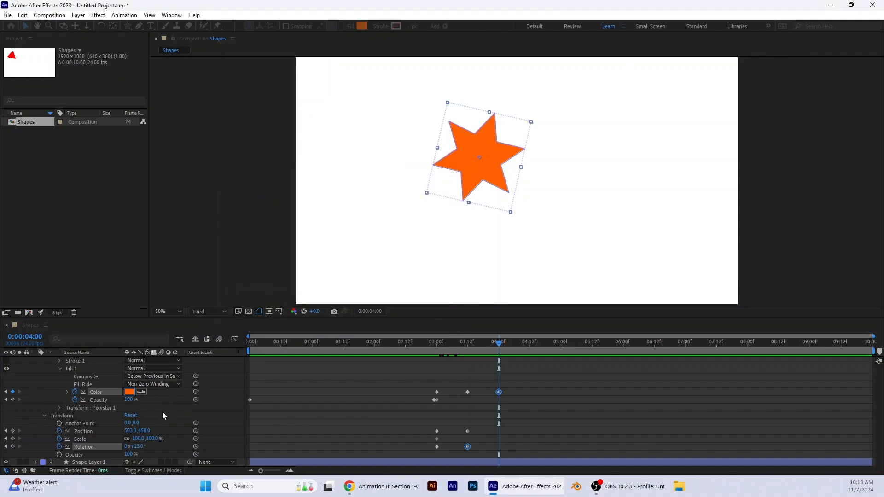
Step: Try an 80% Outer Roundness keyframe on the star at 0:00:04:00 and undo it
scroll(162, 411, "up", 4)
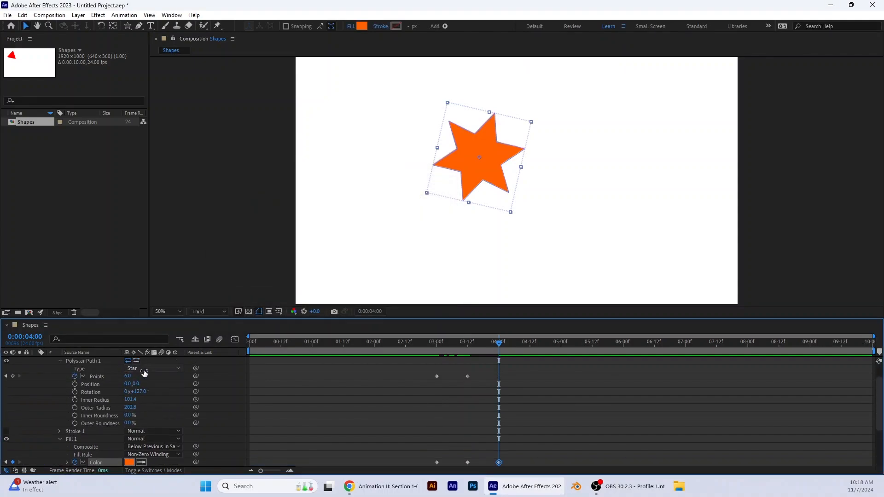
left_click(128, 377)
left_click(74, 423)
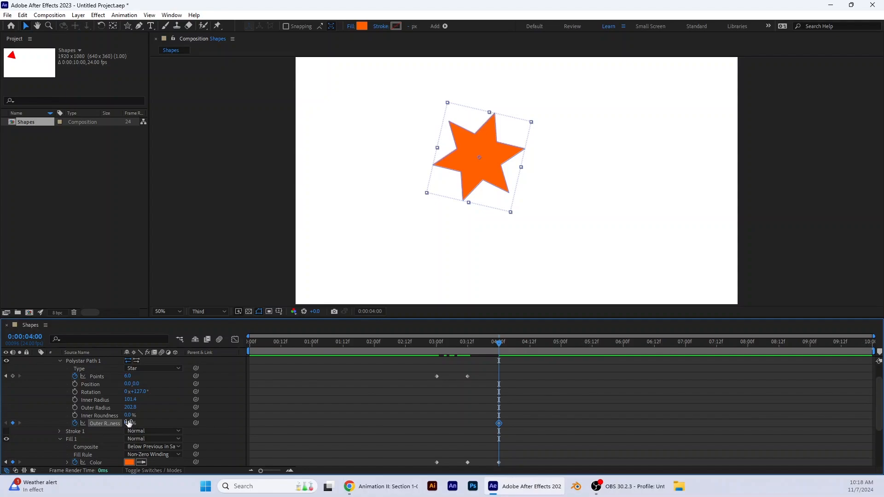
left_click_drag(131, 424, 155, 421)
mouse_move(162, 420)
left_mouse_down()
mouse_move(144, 421)
mouse_move(168, 422)
left_mouse_up()
left_click_drag(504, 346, 482, 361)
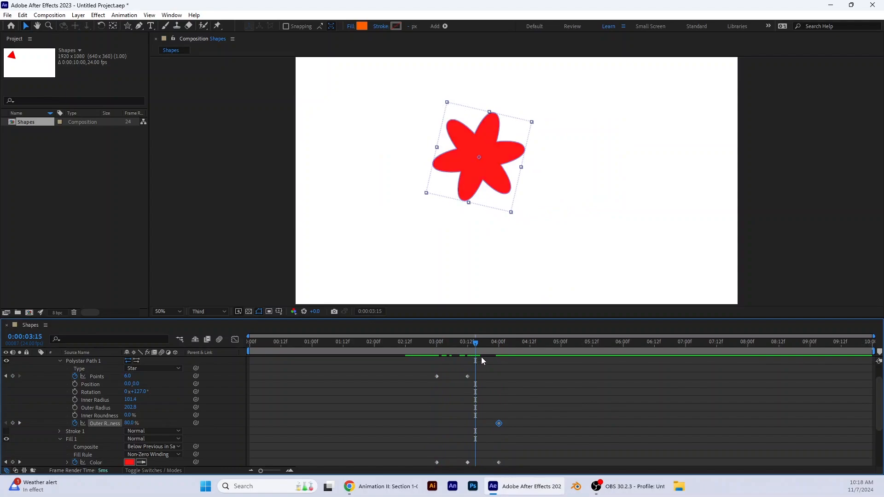
key("ctrl+z")
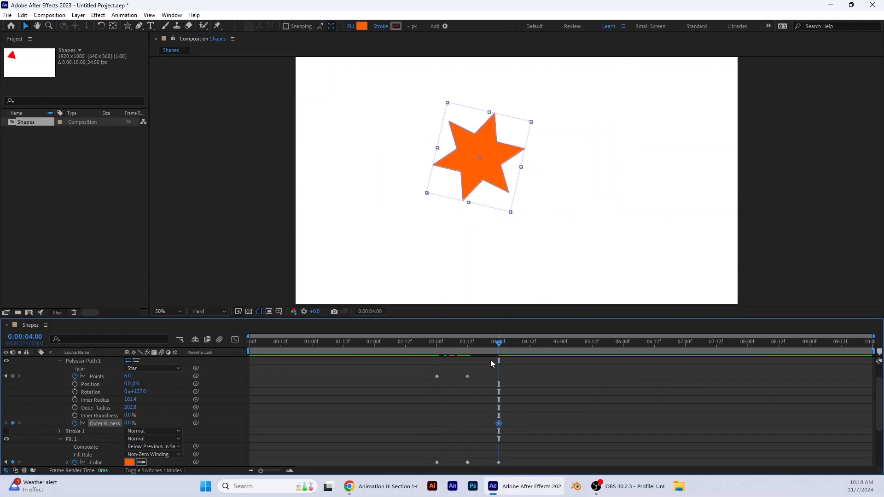
key("ctrl+z")
Step: Animate the star's Outer Roundness from 0% at 0:00:03:00 to 80% at 0:00:04:00
left_click_drag(501, 346, 436, 357)
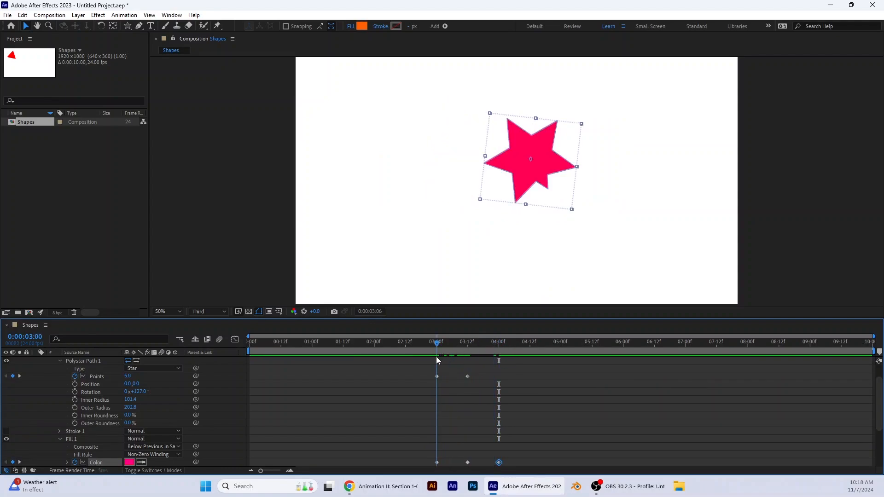
left_click(75, 423)
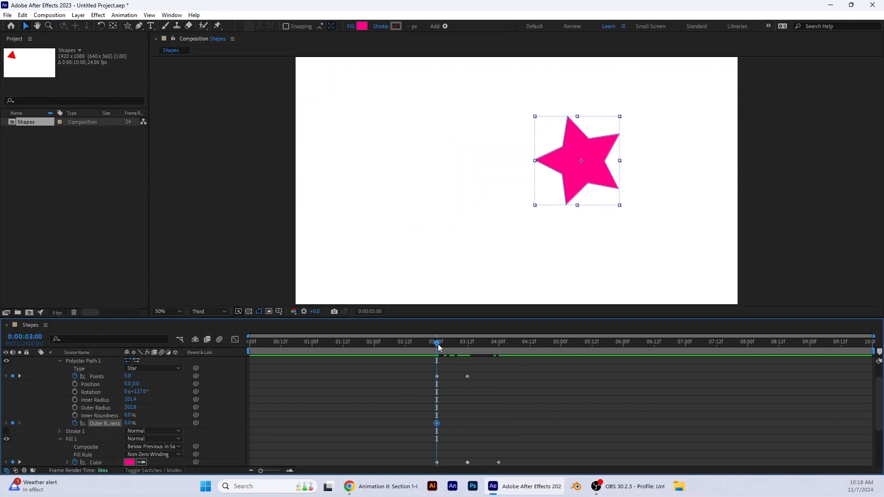
left_click_drag(438, 345, 501, 353)
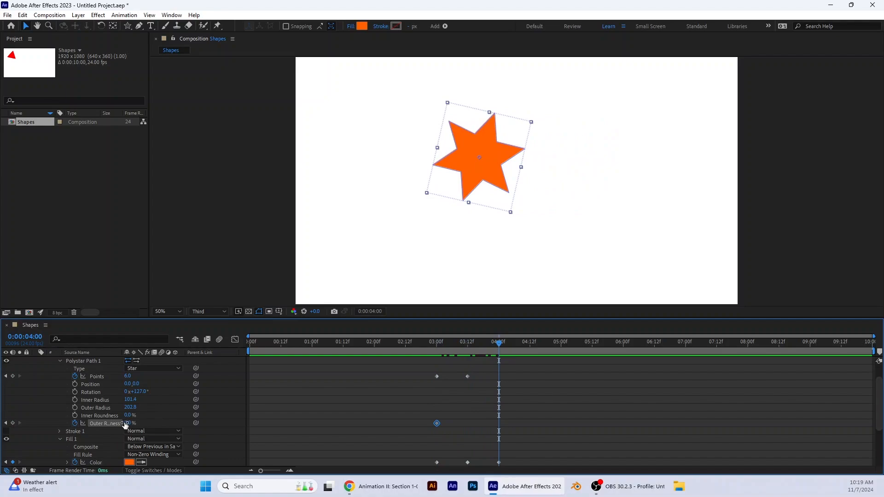
left_click_drag(128, 425, 168, 423)
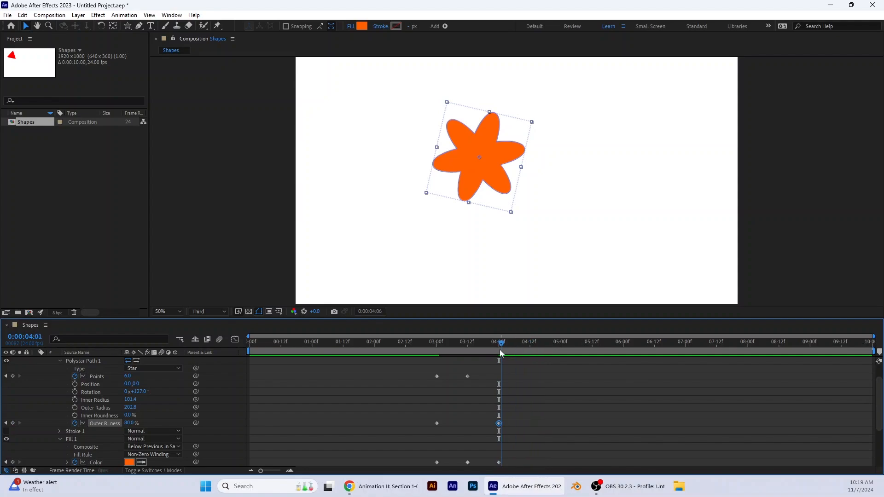
Step: Keyframe the star layer at 0:00:04:00 with Position 840, 458, Scale 158% and Rotation 35°
mouse_move(500, 349)
left_mouse_down()
mouse_move(477, 353)
mouse_move(498, 359)
left_mouse_up()
scroll(162, 421, "down", 3)
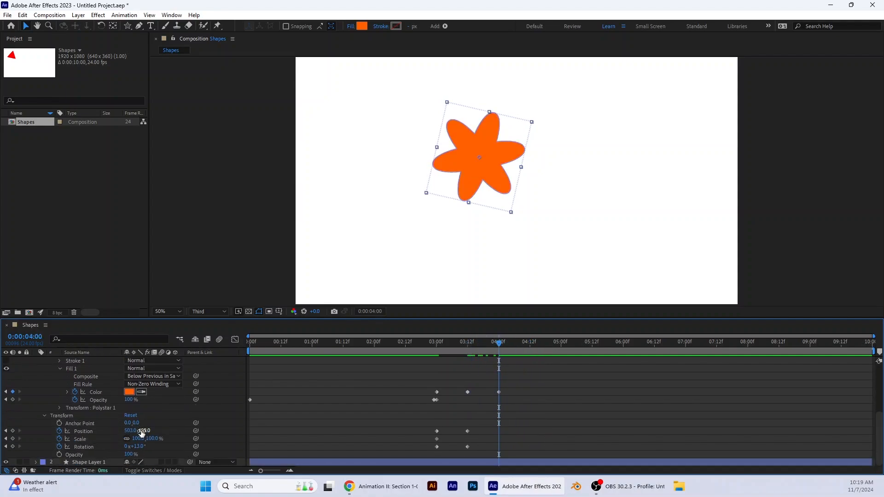
mouse_move(136, 433)
left_mouse_down()
mouse_move(149, 438)
mouse_move(129, 447)
mouse_move(144, 446)
left_mouse_up()
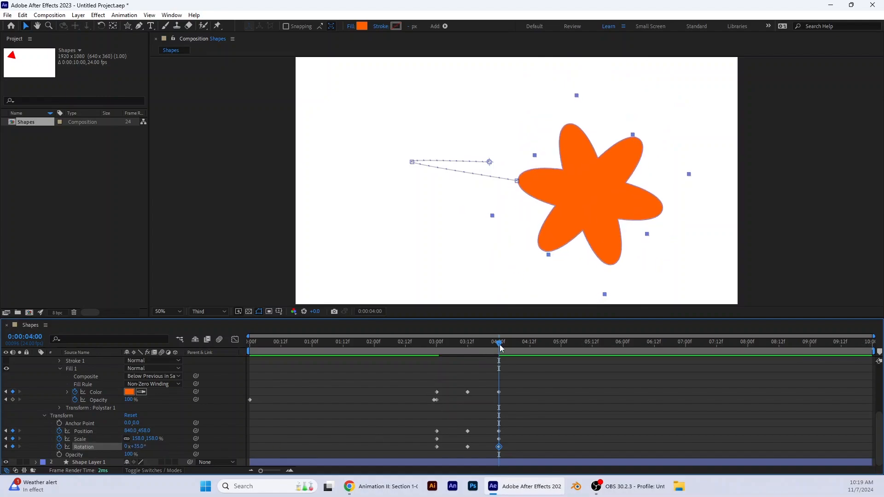
Step: Add a yellow (FFEA00) fill Color keyframe to the star at 0:00:04:12
left_click_drag(499, 343, 536, 371)
key("Page_Up")
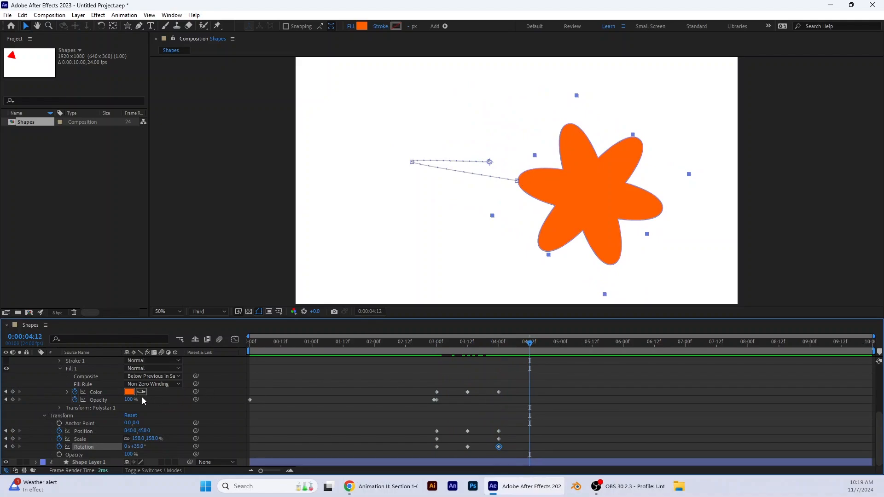
left_click(129, 391)
left_click(350, 295)
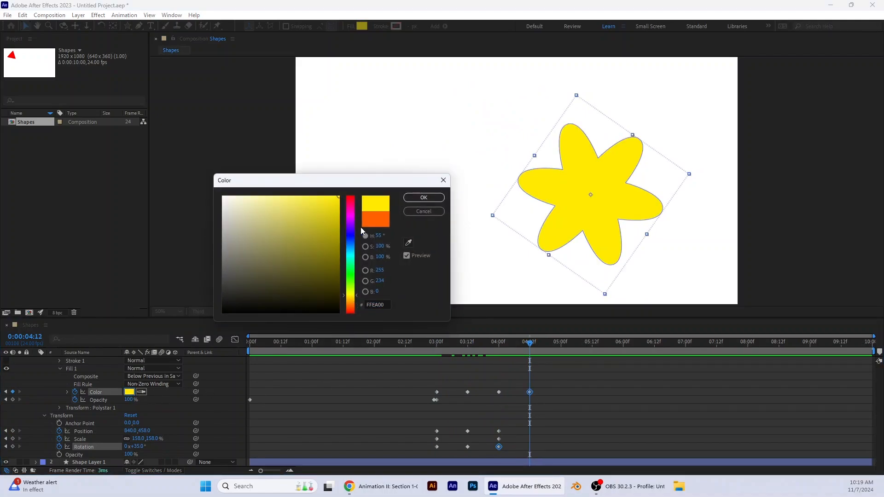
left_click(421, 197)
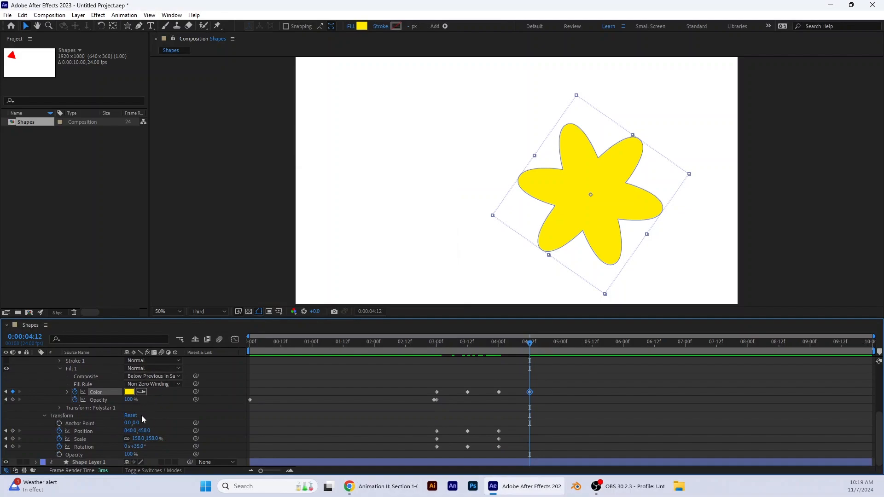
Step: Keyframe the star's Points at 7 and Outer Roundness at 198% at 0:00:04:12
scroll(132, 419, "up", 4)
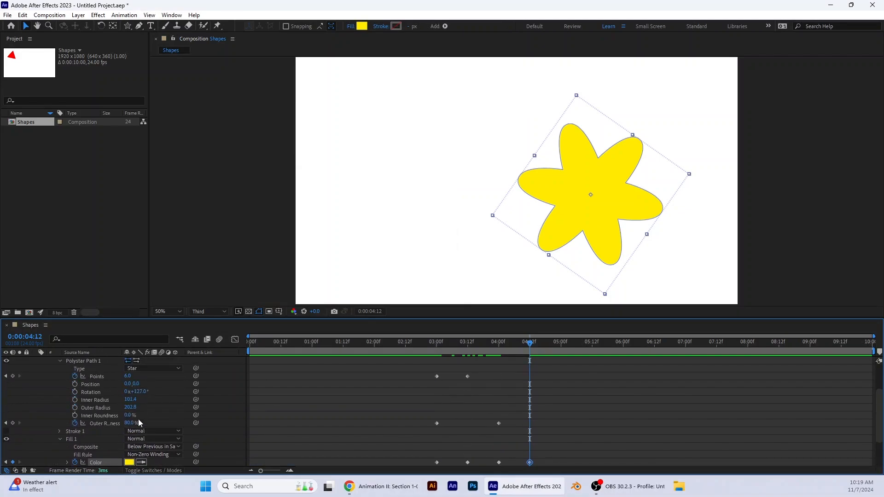
left_click(128, 400)
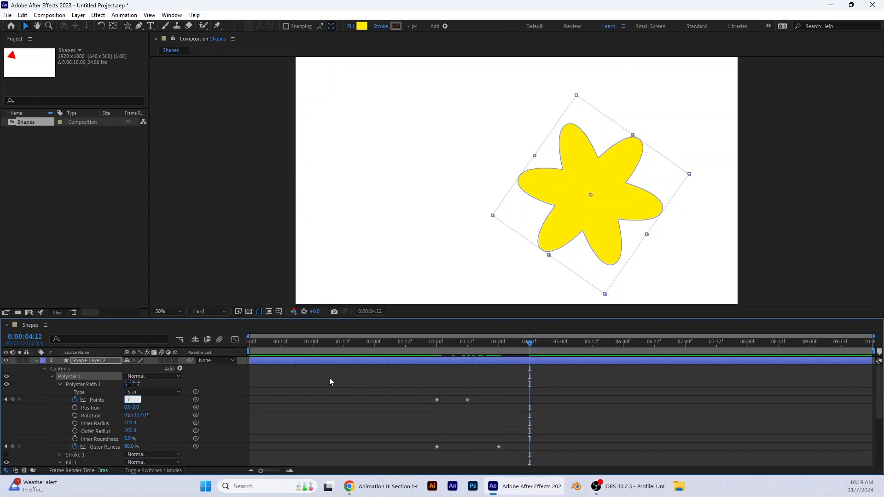
key("Return")
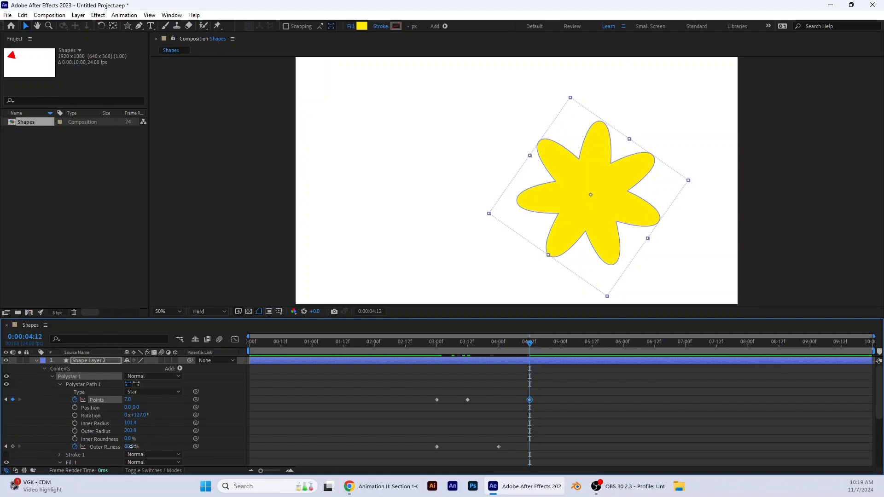
left_click_drag(131, 446, 185, 446)
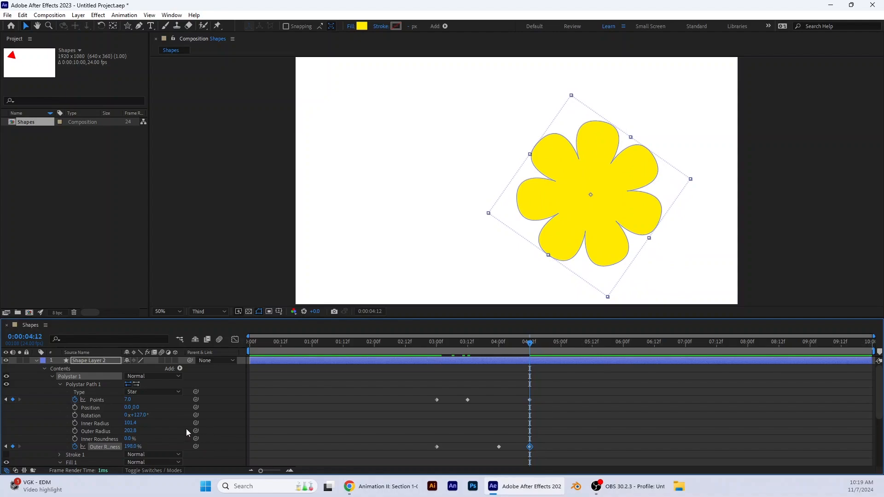
Step: Keyframe the star layer at 0:00:04:12 with Position 489, 283, Scale 125% and Rotation 63°
scroll(189, 428, "down", 3)
scroll(159, 445, "down", 1)
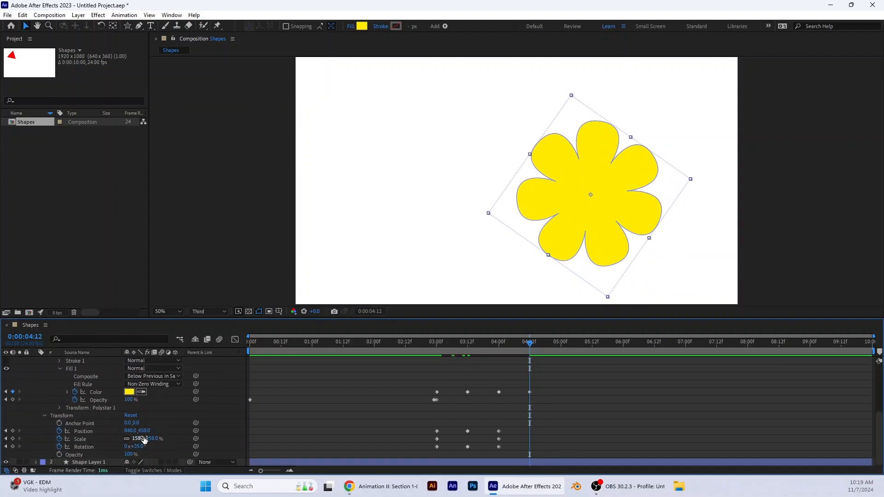
left_click_drag(144, 431, 51, 430)
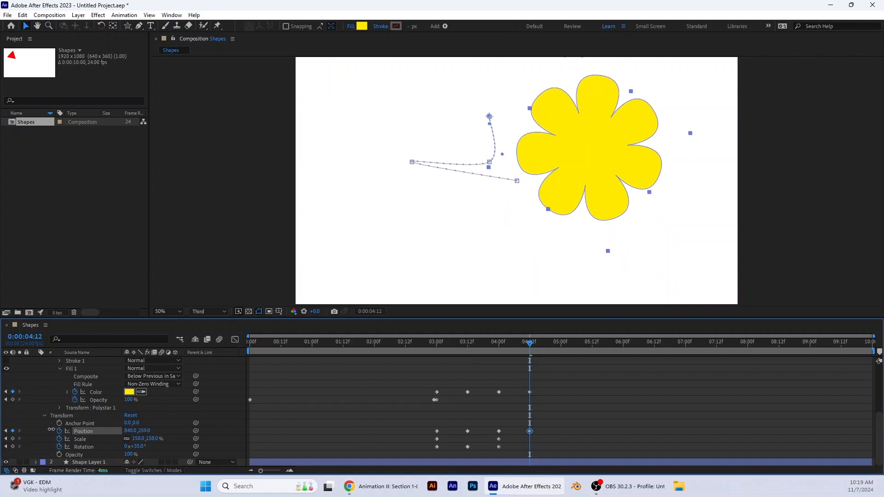
left_click_drag(146, 431, 27, 431)
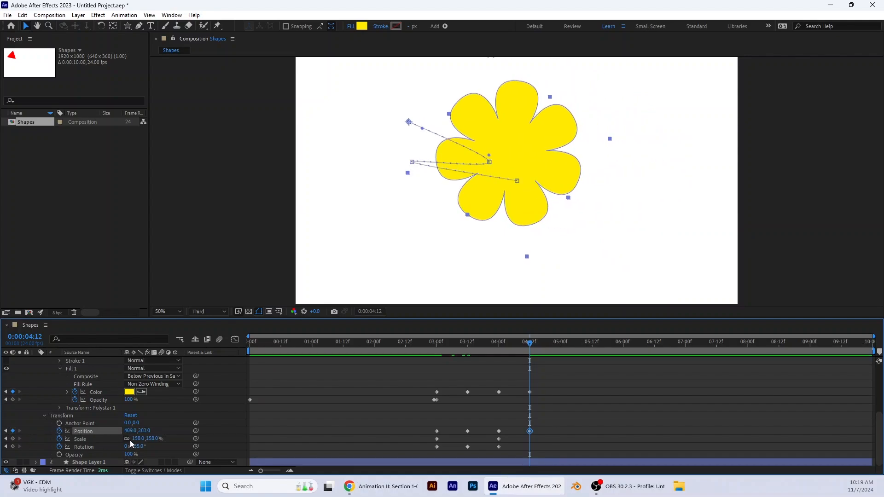
mouse_move(138, 446)
left_mouse_down()
mouse_move(147, 441)
mouse_move(132, 441)
left_mouse_up()
Step: Preview the animation from the beginning and check the star's changes between 0:00:03:00 and 0:00:05:00
left_click_drag(532, 343, 218, 355)
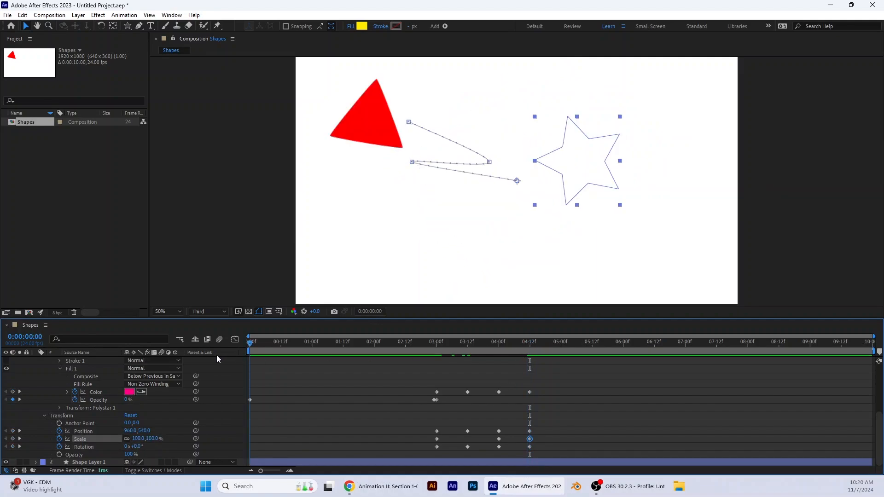
key("space")
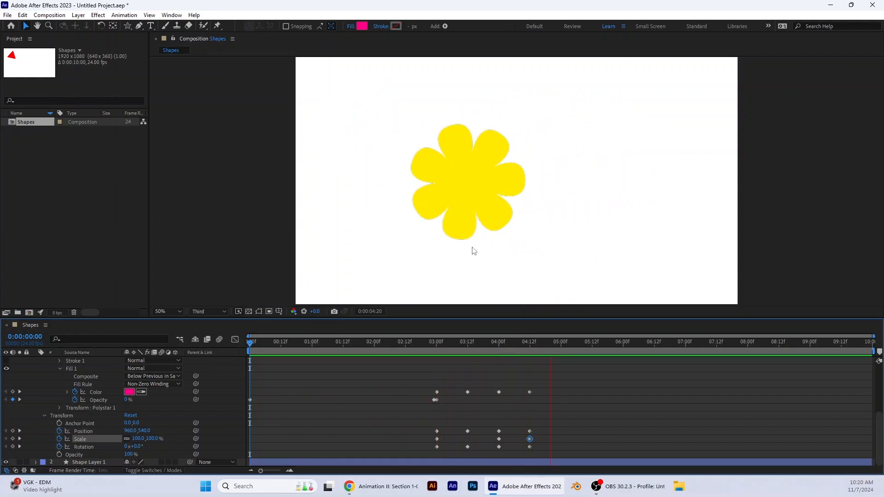
key("space")
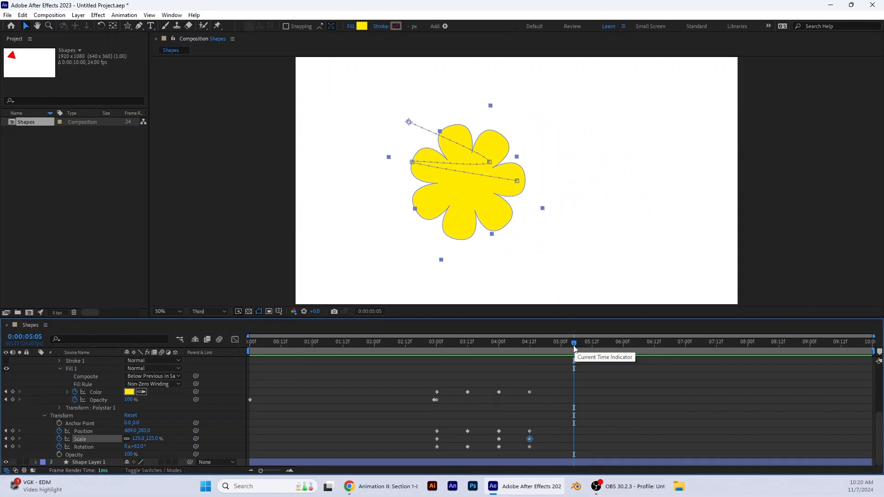
left_click_drag(574, 343, 438, 377)
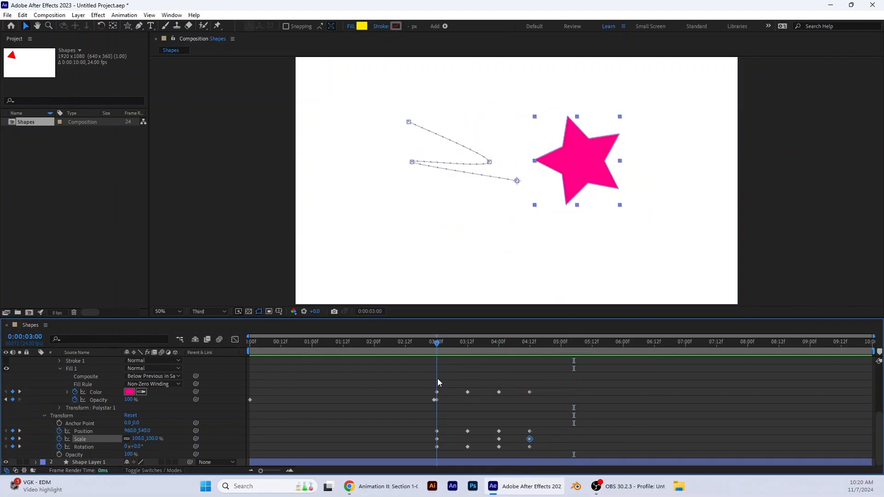
left_click_drag(439, 381, 560, 401)
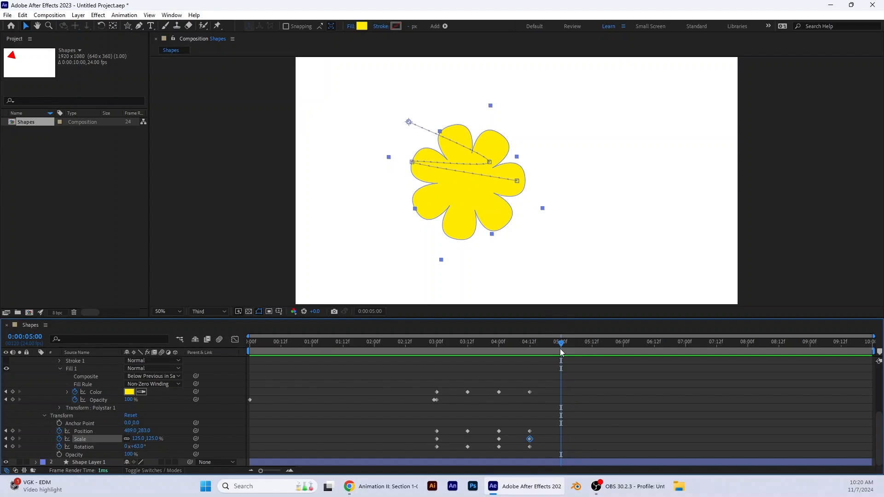
Step: Keyframe the star's Points at 8 and Outer Roundness at -168% at 0:00:05:00
left_click_drag(563, 343, 521, 349)
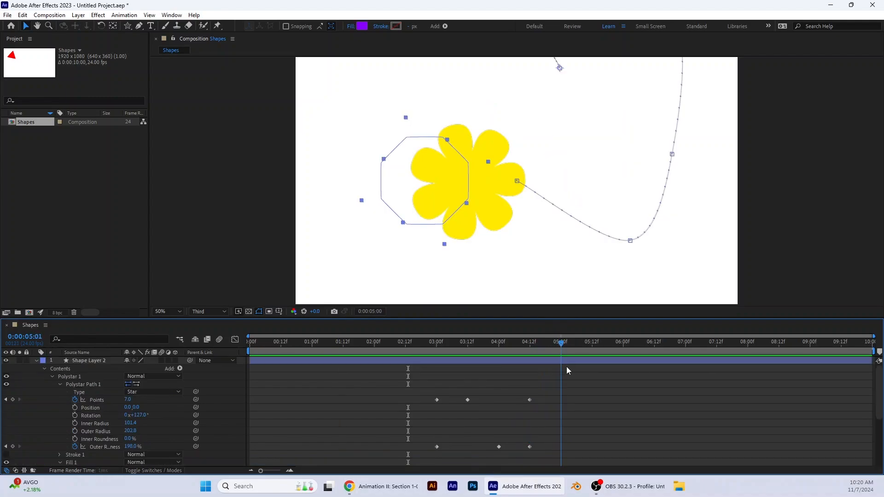
left_click_drag(567, 367, 561, 368)
left_click(132, 399)
type("8")
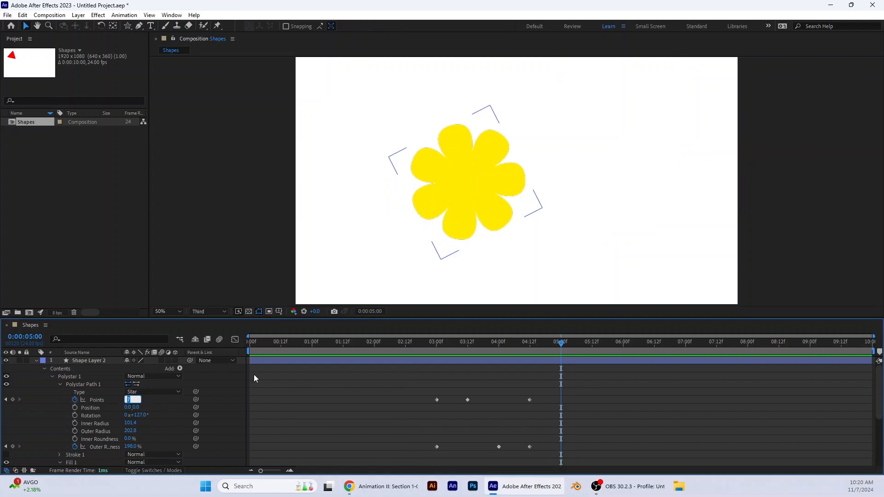
key("Return")
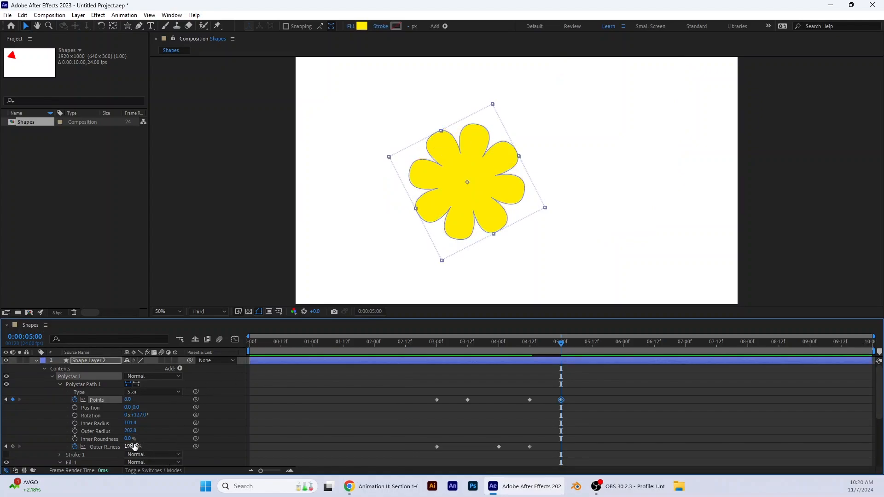
left_click_drag(137, 445, 0, 445)
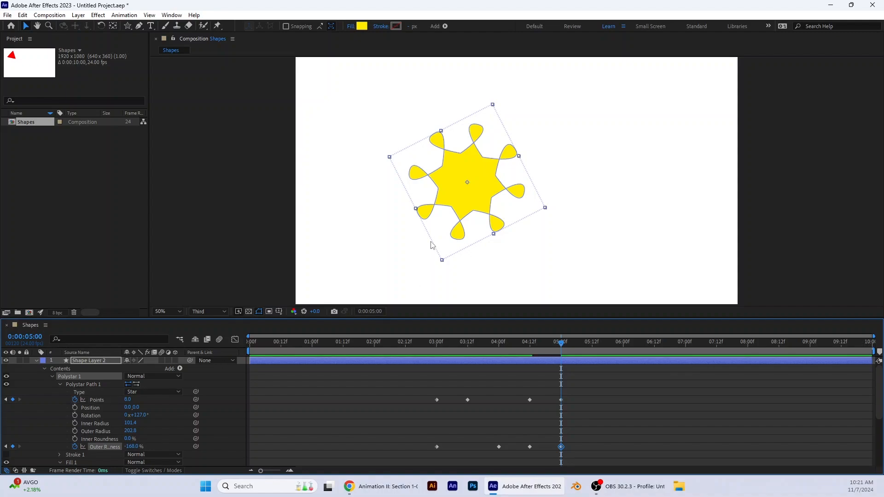
Step: Add a green (00FF24) fill Color keyframe to the star at 0:00:05:00
scroll(147, 413, "down", 2)
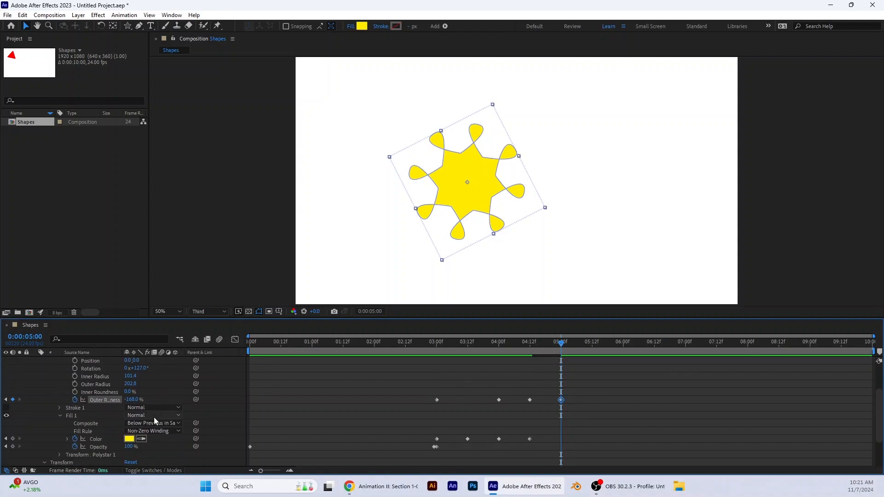
left_click(129, 439)
left_click(352, 272)
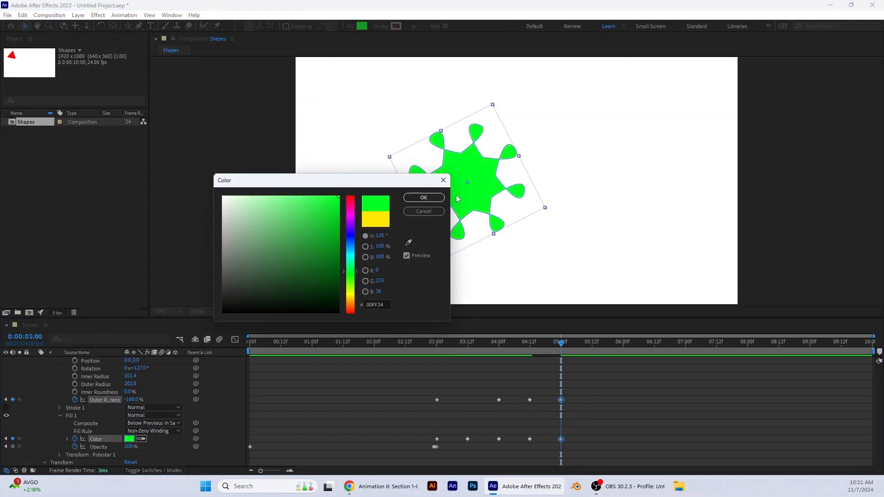
left_click(424, 197)
Step: Keyframe the star layer at 0:00:05:00 with Position 888, 283, Scale 145% and Rotation 33°
scroll(161, 419, "down", 2)
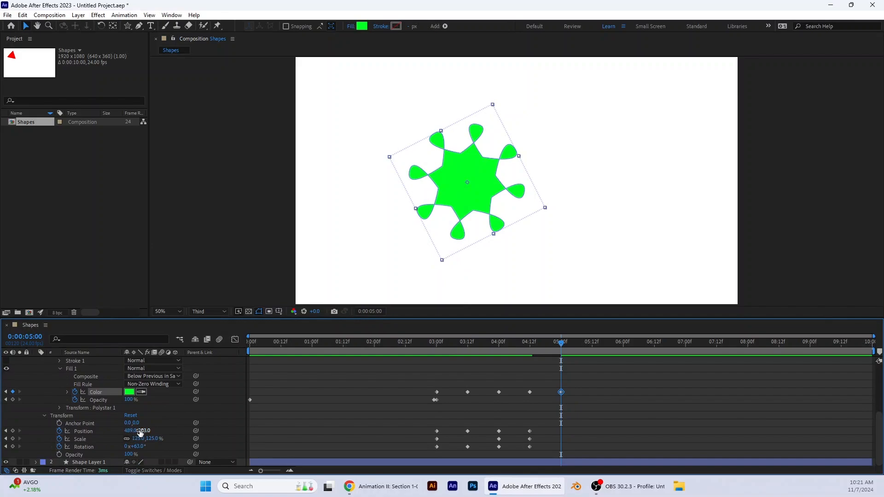
left_click_drag(131, 431, 360, 440)
left_click_drag(142, 438, 125, 450)
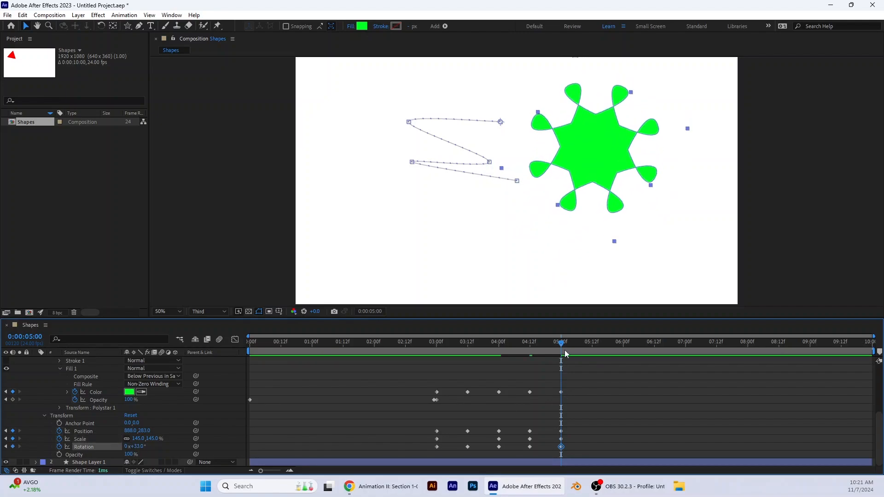
Step: Play the animation from the beginning through the star's last keyframes at 0:00:05:00
left_click_drag(562, 346, 244, 346)
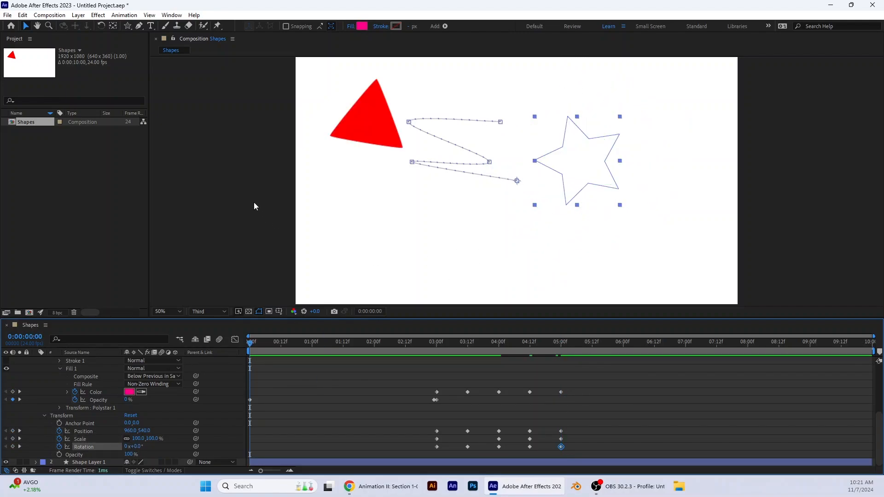
key("space")
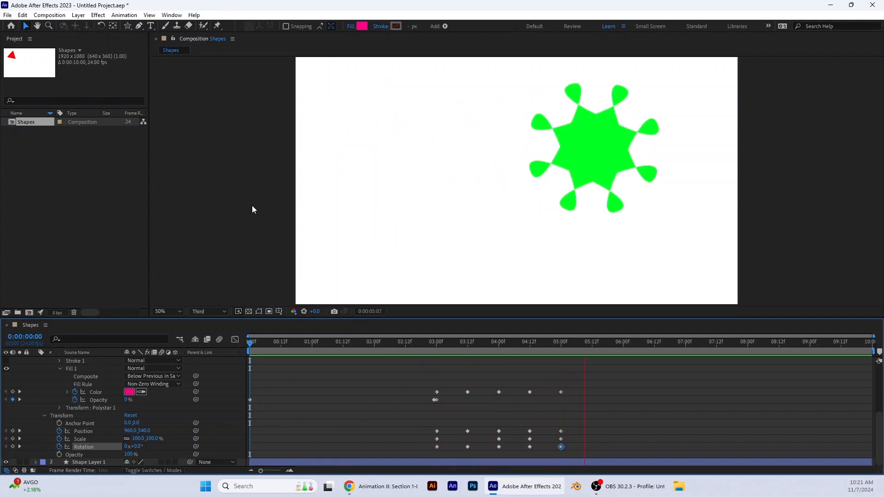
key("space")
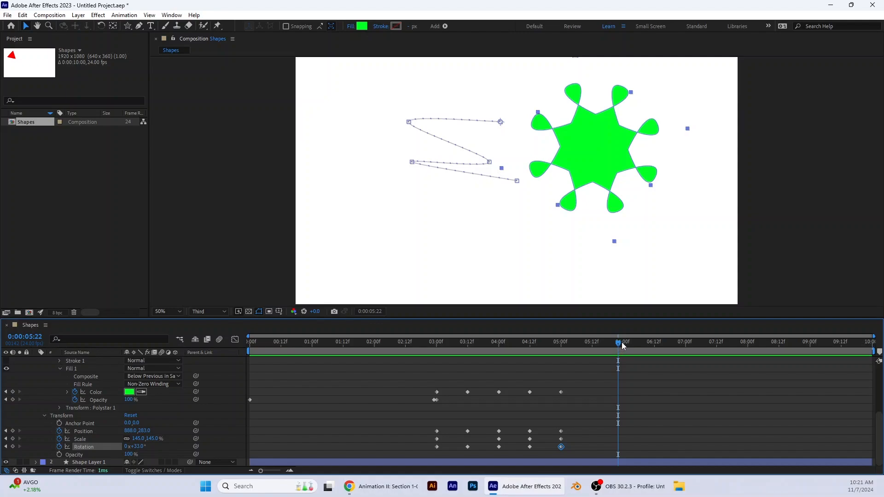
left_click_drag(621, 345, 593, 369)
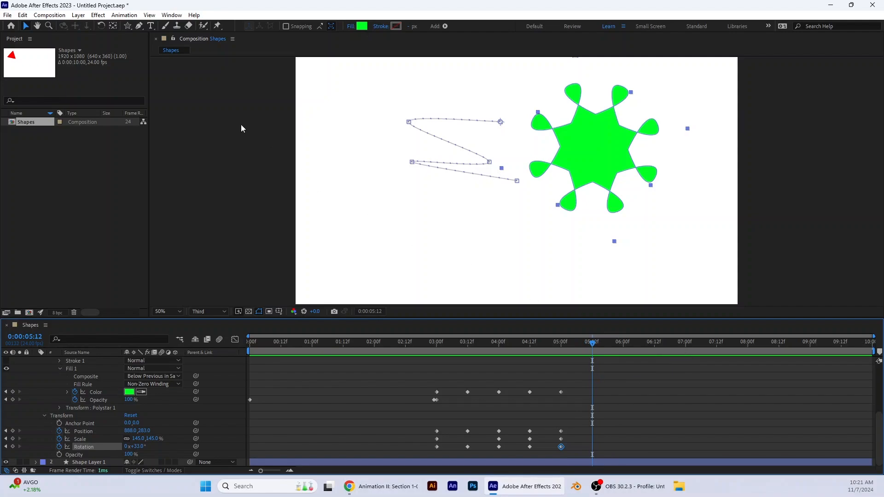
Step: Set the Shapes composition's duration to 6 seconds
left_click(49, 14)
left_click(64, 38)
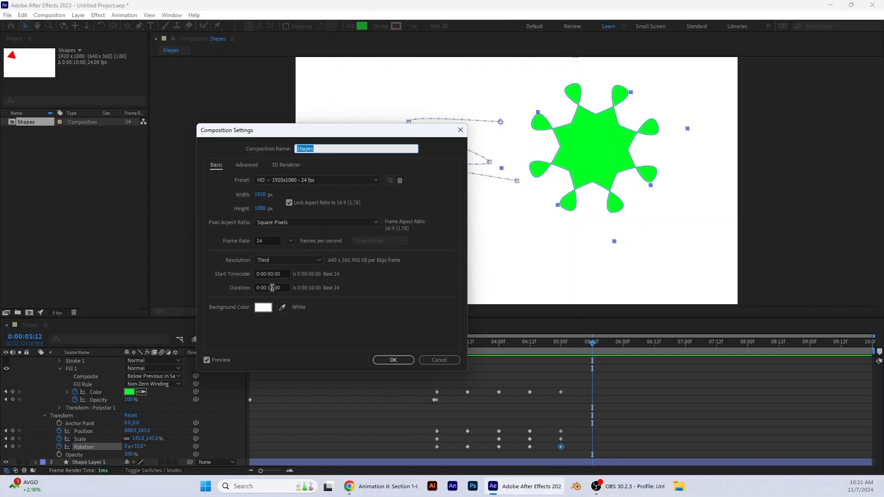
left_click(271, 289)
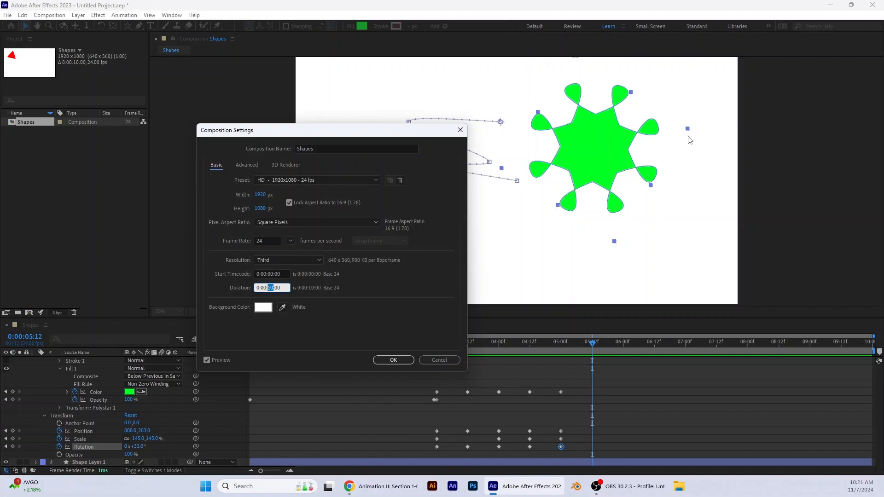
type("6")
left_click(396, 283)
left_click(394, 361)
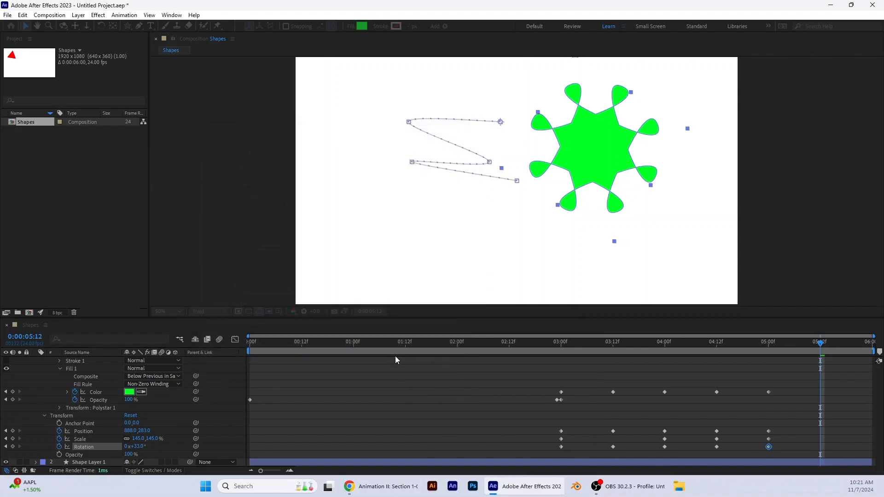
Step: Review the animation in the shortened composition
left_click_drag(814, 347, 761, 353)
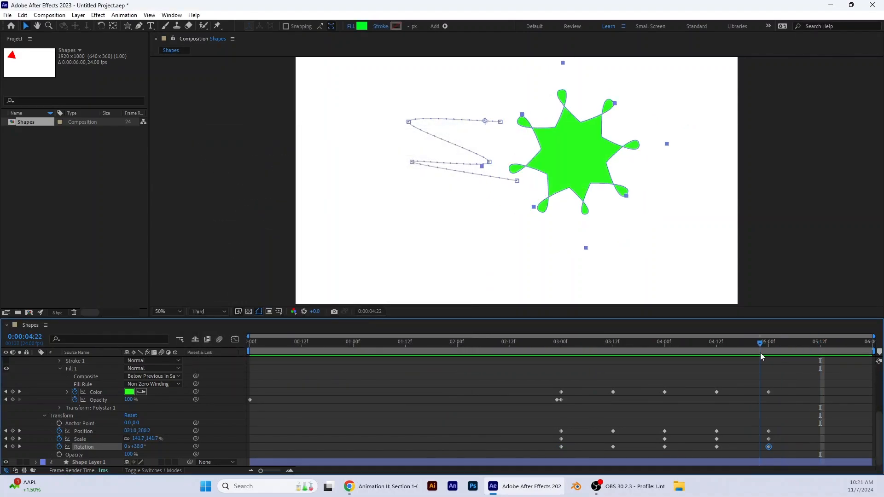
key("space")
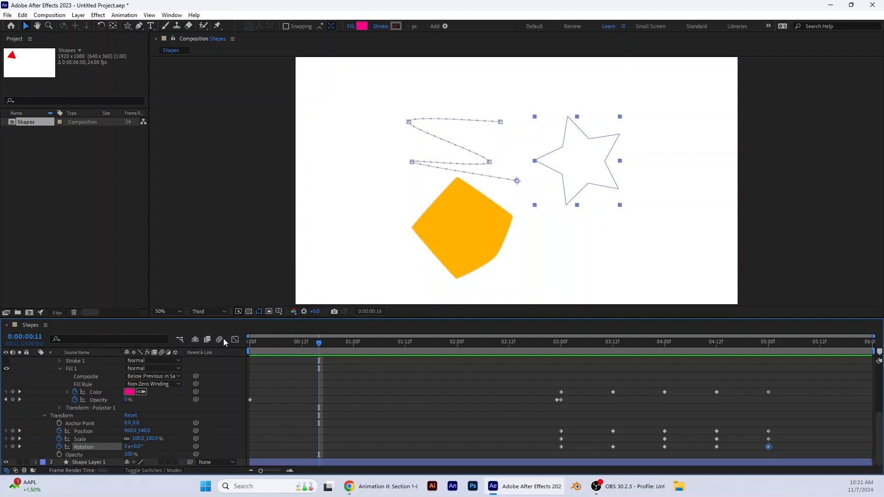
Step: Send the Shapes composition to the Adobe Media Encoder queue for export
key("Home")
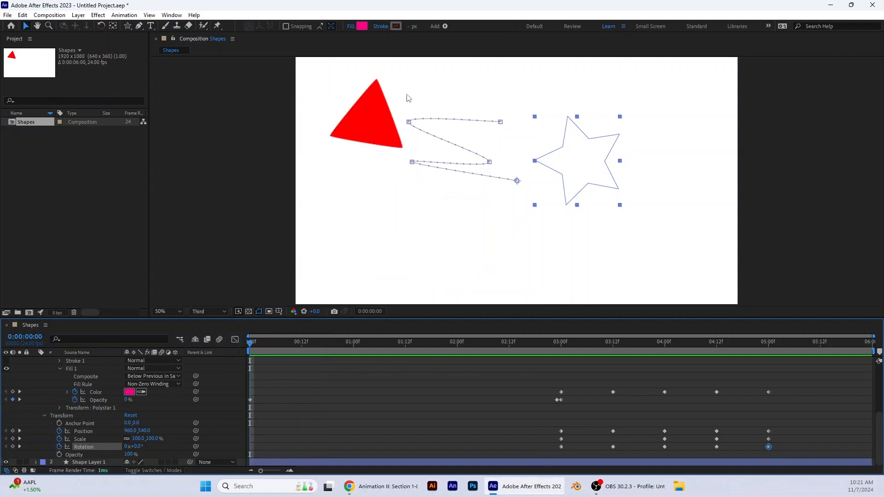
left_click(6, 15)
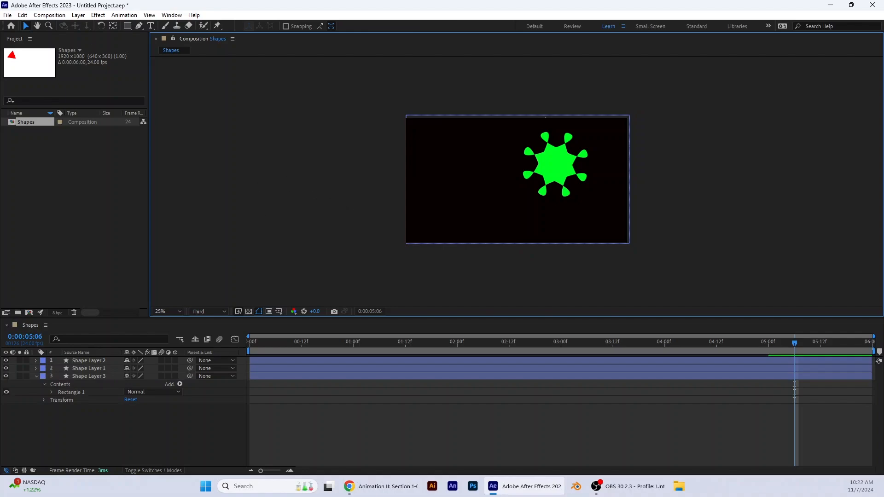
left_click(7, 15)
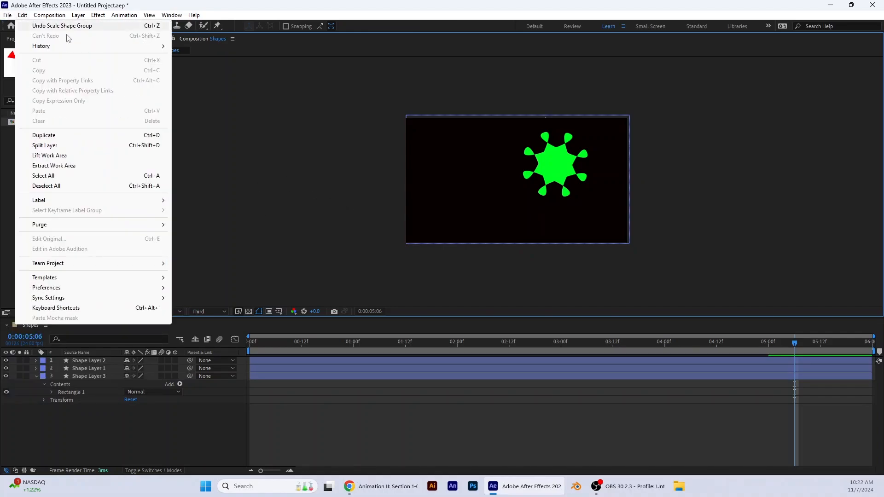
mouse_move(39, 17)
mouse_move(3, 18)
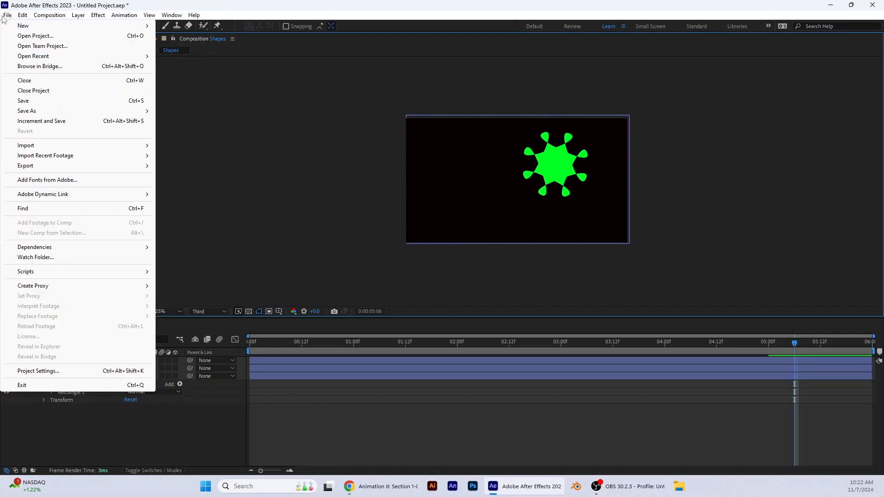
mouse_move(138, 165)
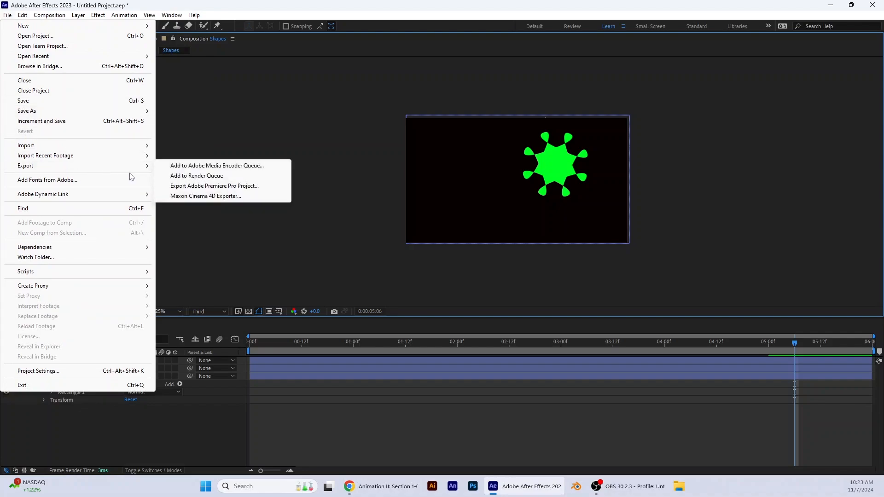
left_click(224, 167)
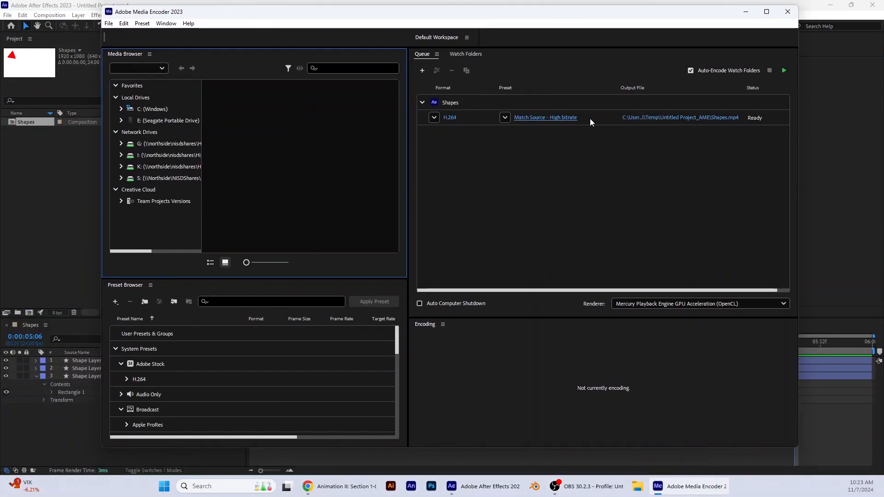
Step: Set the queued H.264 output to Shapes.mp4 in the Downloads folder and start encoding
left_click(641, 119)
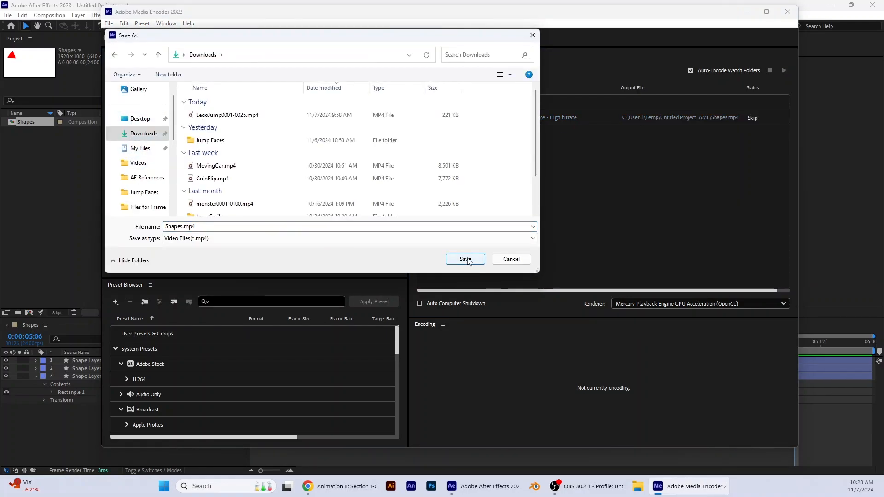
left_click(465, 258)
left_click(783, 71)
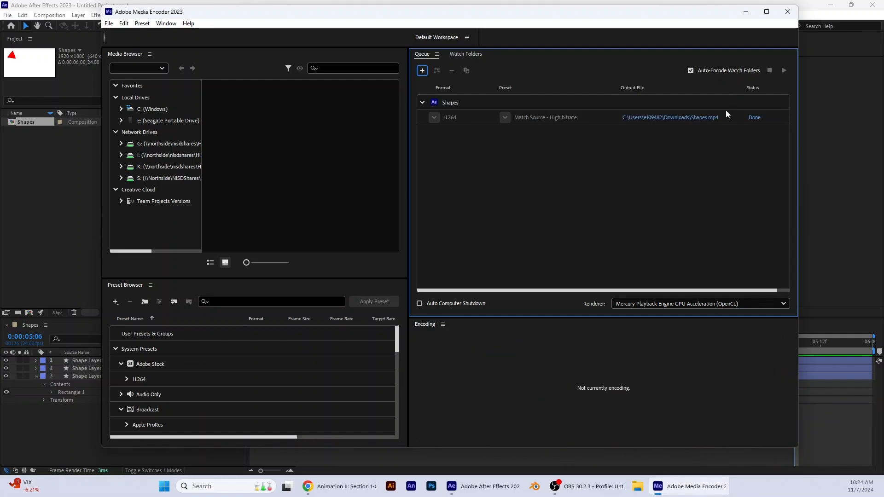
Step: Open the output folder from the encoding queue and play the exported Shapes video in Media Player
left_click(662, 118)
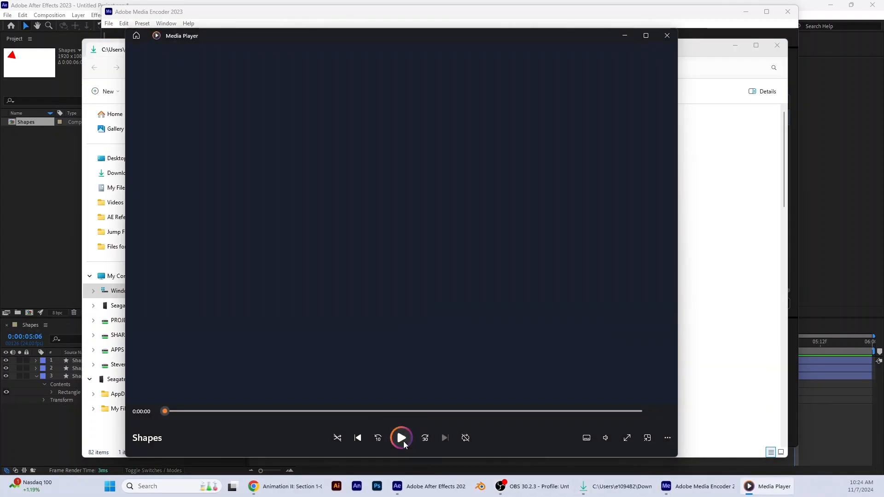
left_click(401, 438)
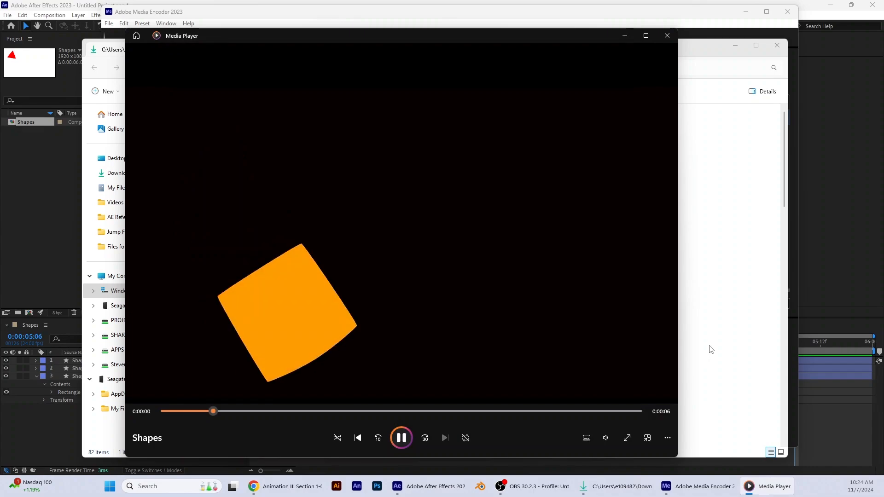